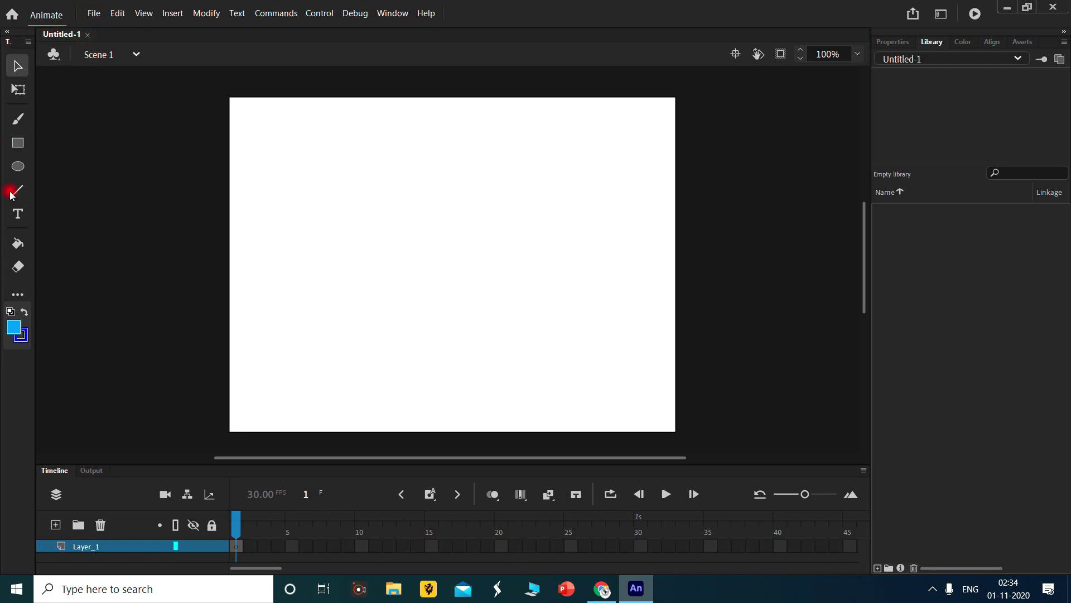
- Add a text box reading "motion tweenv" near the top of the stage
left_click(18, 214)
left_click_drag(285, 116, 430, 117)
type("motion tweenv")
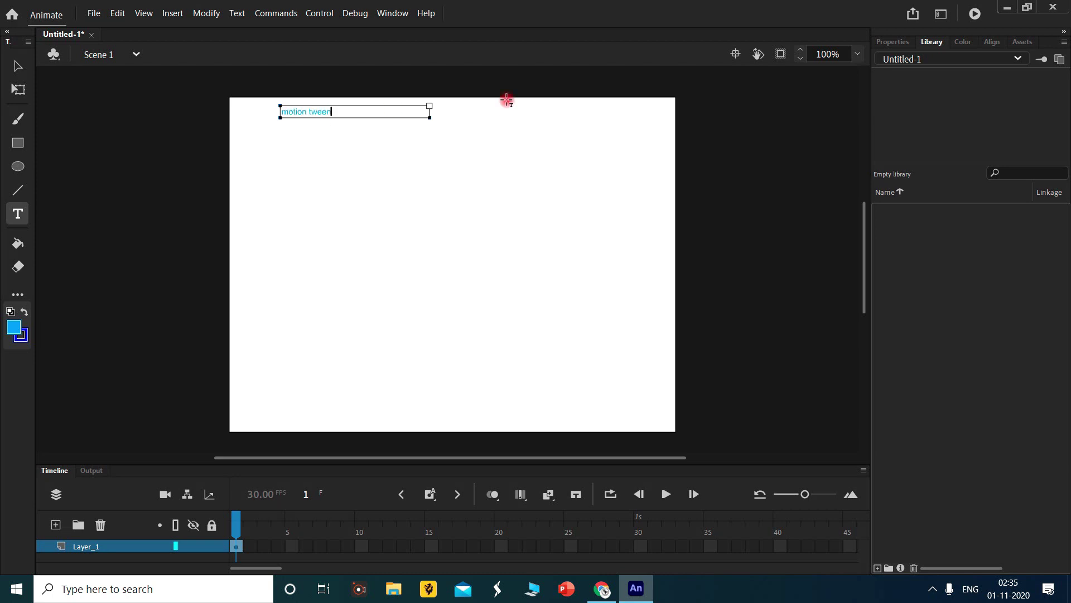
left_click(405, 138)
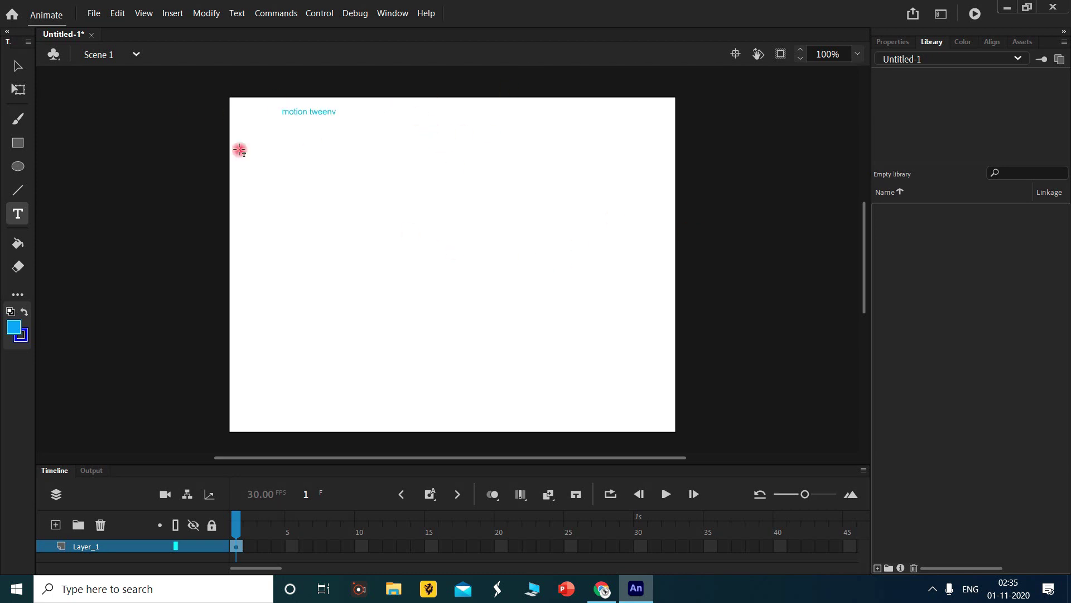
- Enlarge the title text with Free Transform and move it to the middle of the stage's top edge
key("q")
left_click(305, 112)
left_click_drag(353, 117, 354, 141)
left_click_drag(430, 112, 540, 111)
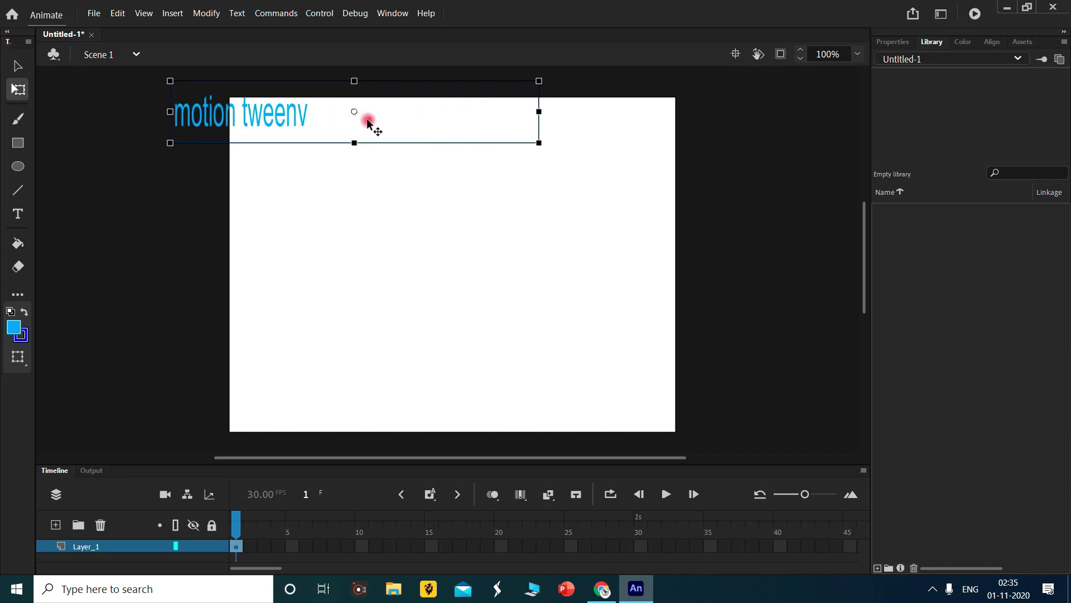
left_click_drag(370, 119, 545, 136)
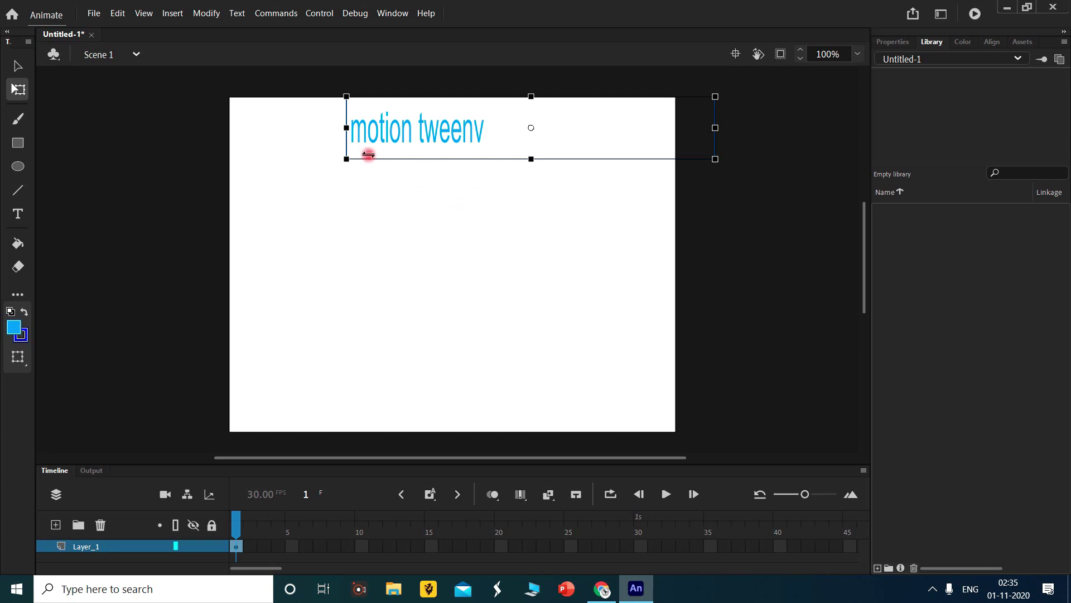
- Correct the title text to "motion tween" by deleting its last letter
key("t")
left_click(486, 142)
key("BackSpace")
key("Escape")
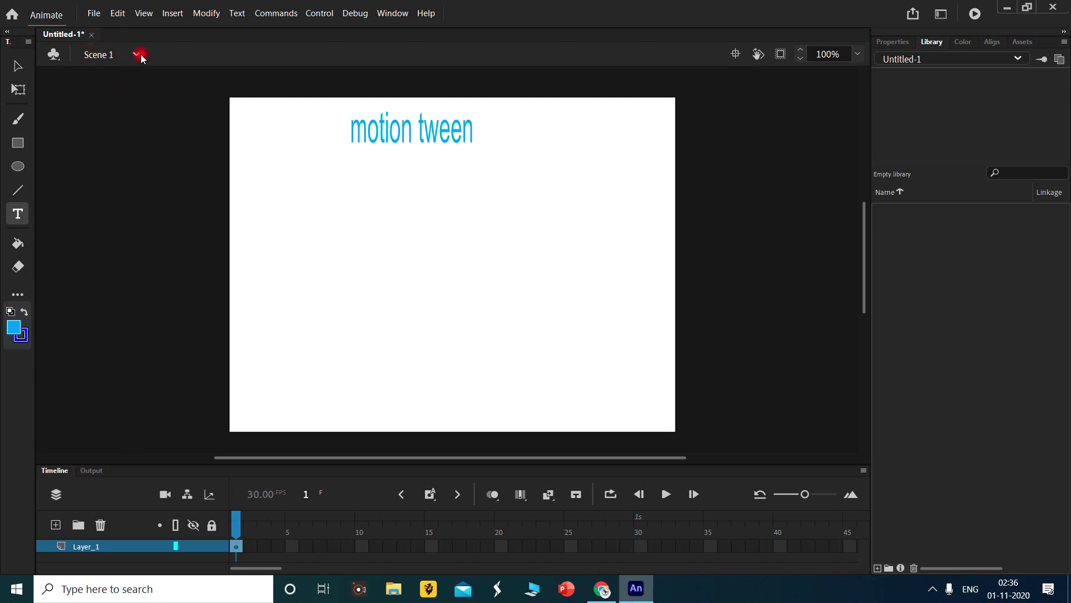
- Create a new document and add the text "classic tween" near the top of its stage
key("ctrl+n")
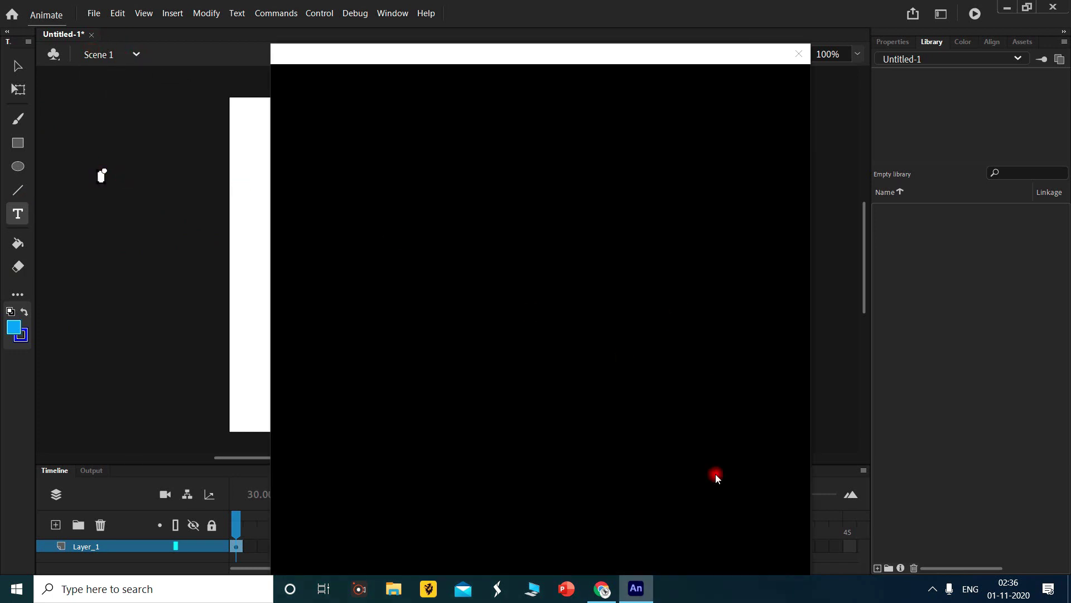
left_click(746, 441)
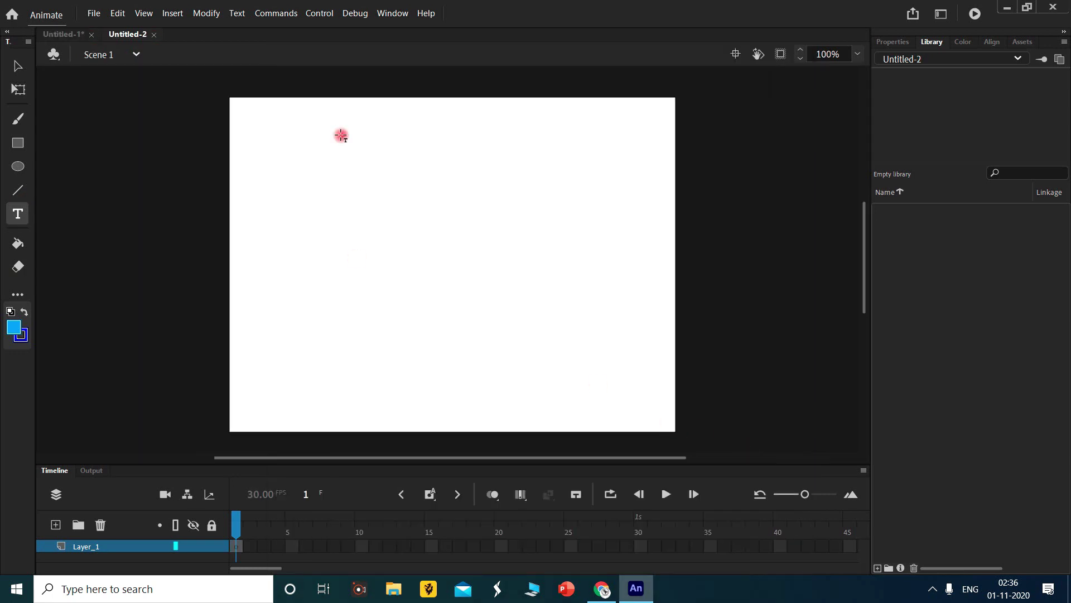
left_click(19, 213)
left_click(350, 137)
type("classic tween")
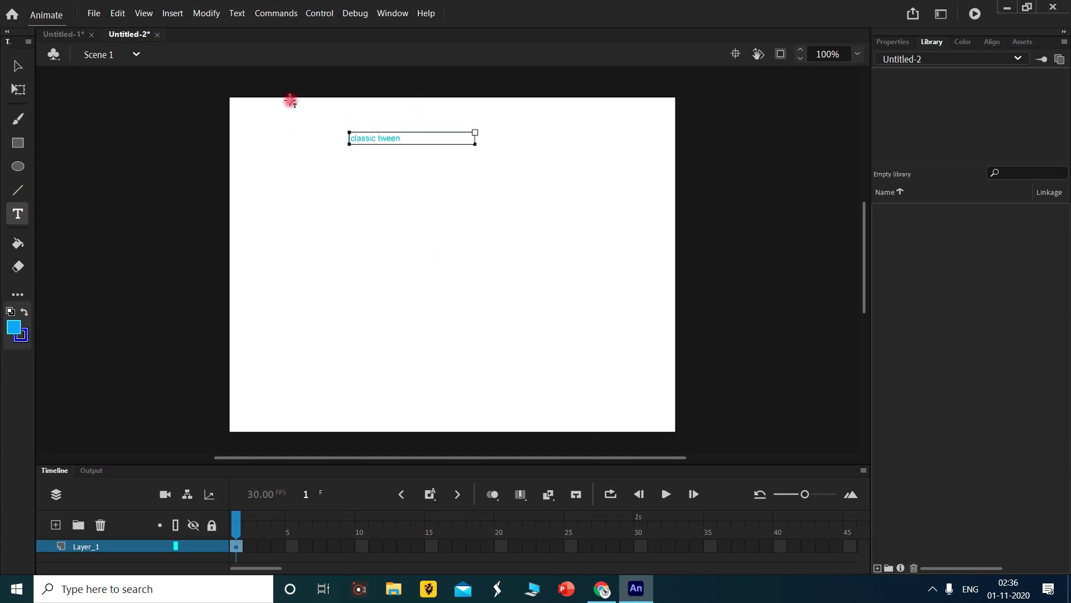
key("Escape")
- Enlarge the "classic tween" text with Free Transform so it stands as a title across the top middle of the stage
key("q")
left_click(387, 140)
mouse_move(491, 146)
left_mouse_down()
mouse_move(491, 175)
mouse_move(489, 143)
mouse_move(477, 133)
left_mouse_up()
left_click(496, 247)
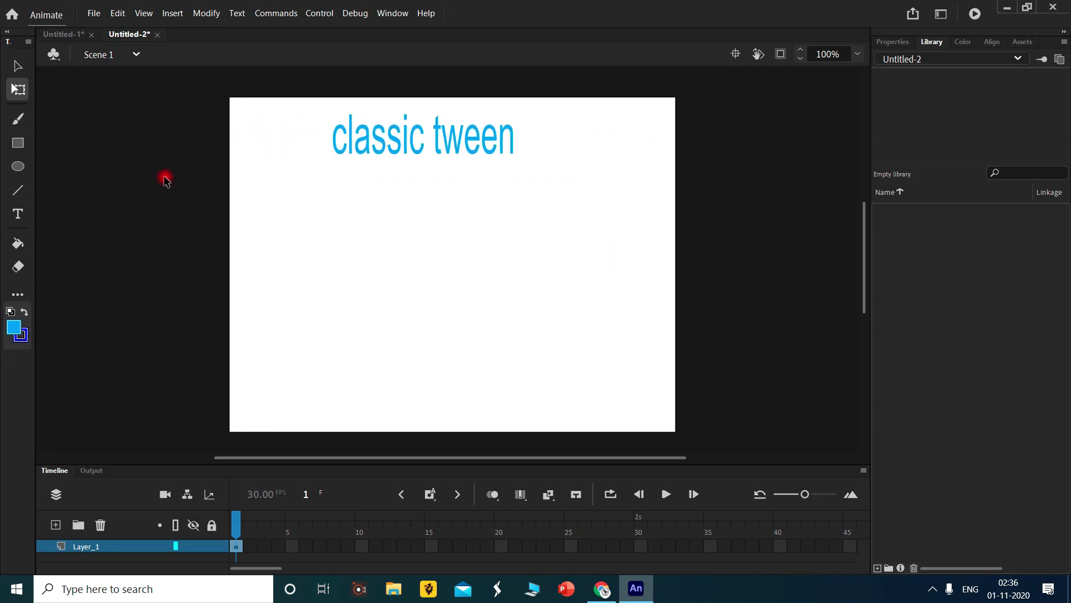
- Create another new document and add the text "shape tween" near the top of its stage
key("ctrl+n")
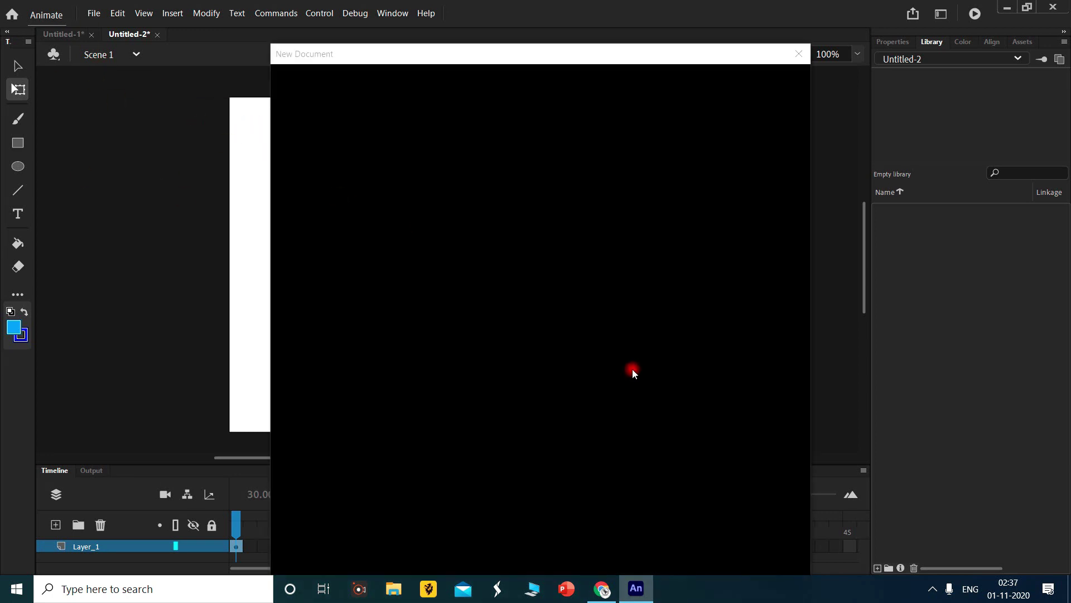
left_click(757, 428)
key("t")
left_click_drag(408, 119, 542, 167)
type("shape tween")
left_click(16, 67)
- Scale the "shape tween" text with Free Transform to serve as the title
key("q")
left_click_drag(425, 137, 476, 119)
left_click(556, 222)
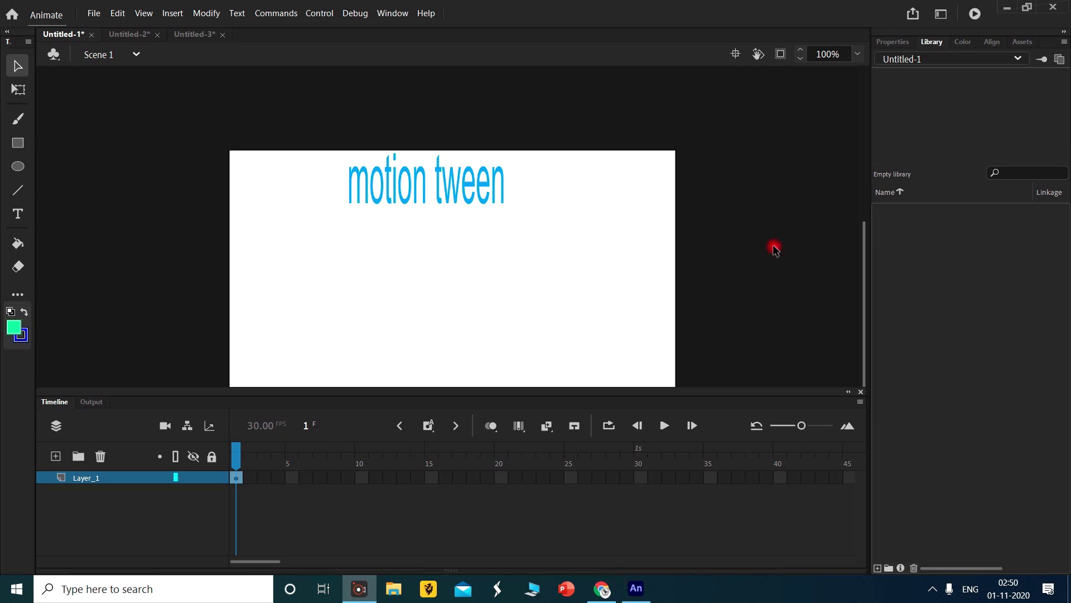
- Draw a green-filled oval below and to the left of the "motion tween" title in Untitled-1
left_click(17, 166)
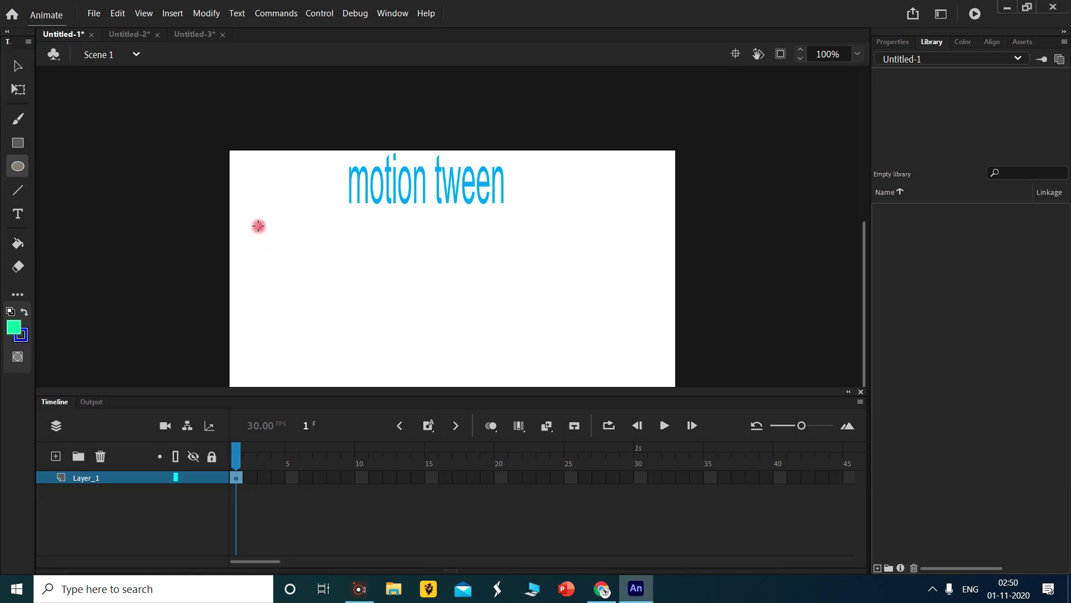
left_click_drag(265, 231, 337, 292)
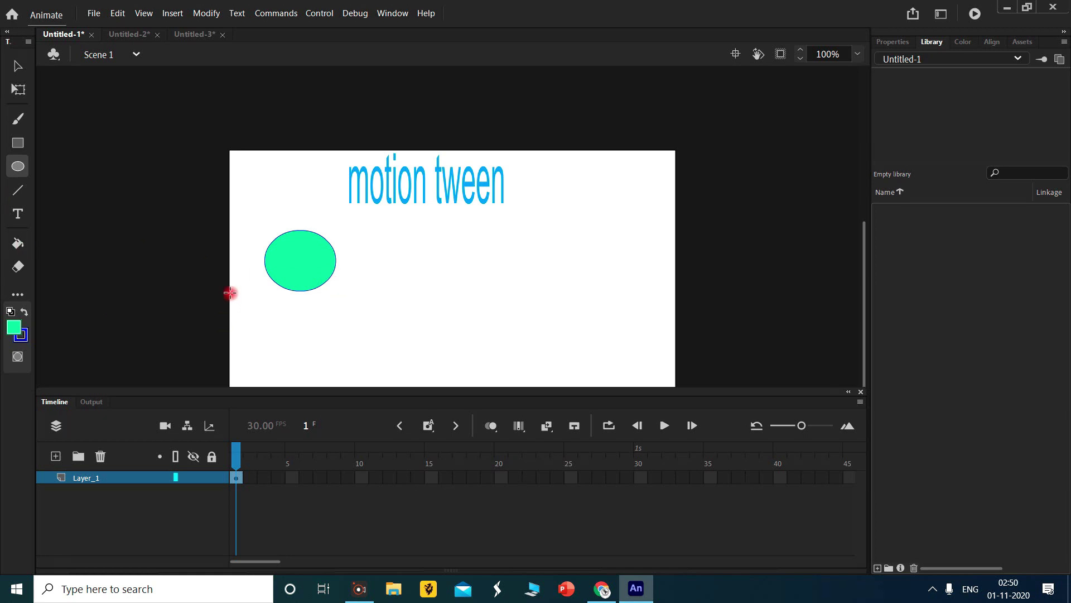
- Remove the oval's outline and change its fill to dark maroon
left_click(11, 60)
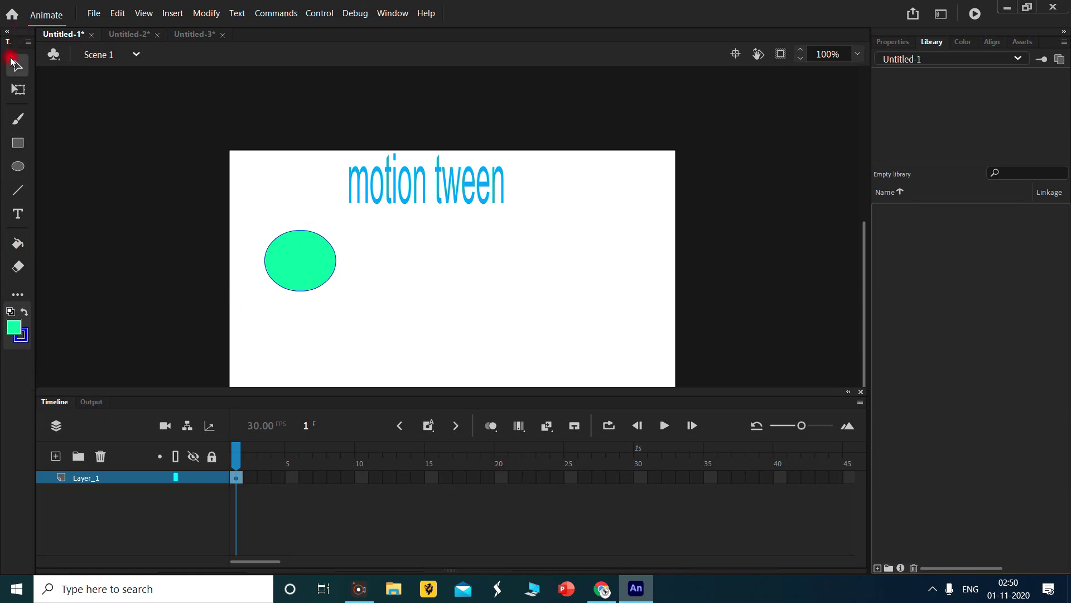
left_click(314, 267)
double_click(313, 266)
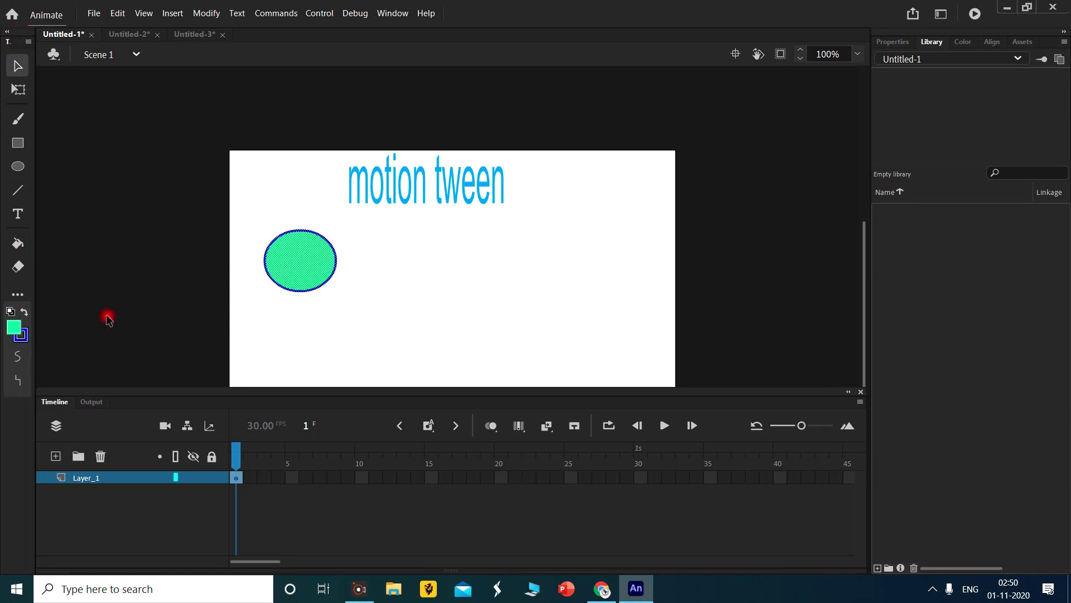
left_click(21, 334)
left_click(253, 353)
left_click(14, 327)
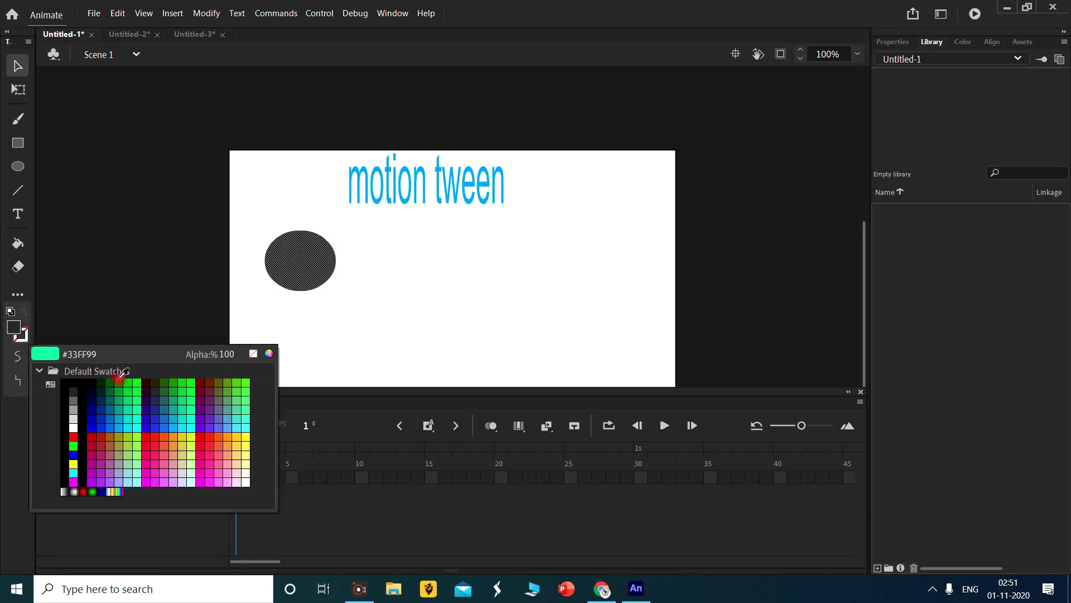
left_click(202, 383)
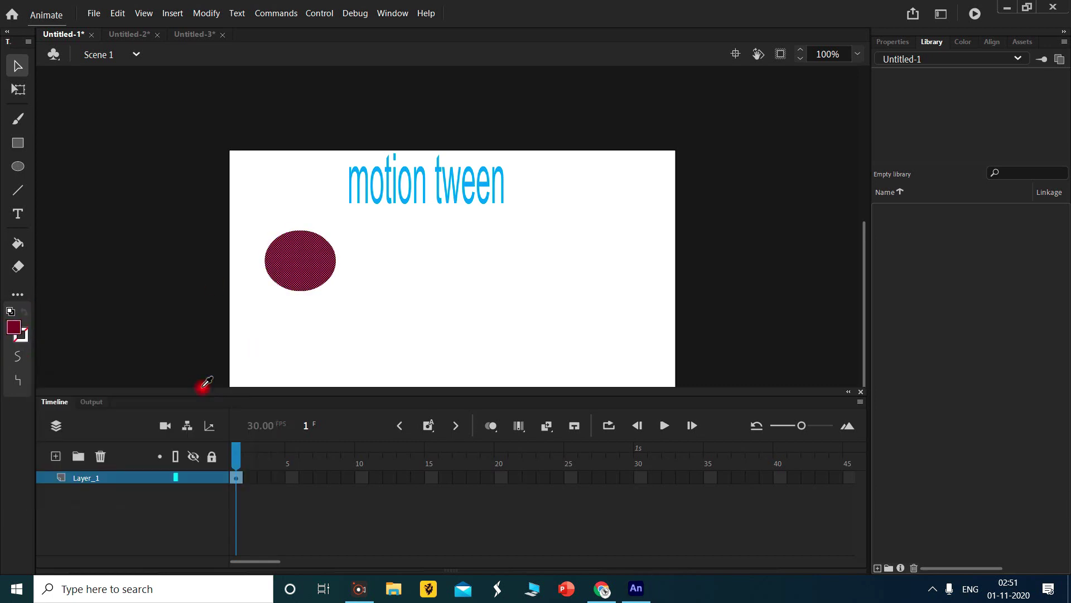
left_click(312, 334)
- Convert the maroon oval to a Graphic symbol named "motion"
scroll(552, 255, "down", 2)
scroll(571, 251, "up", 2)
scroll(569, 251, "down", 2)
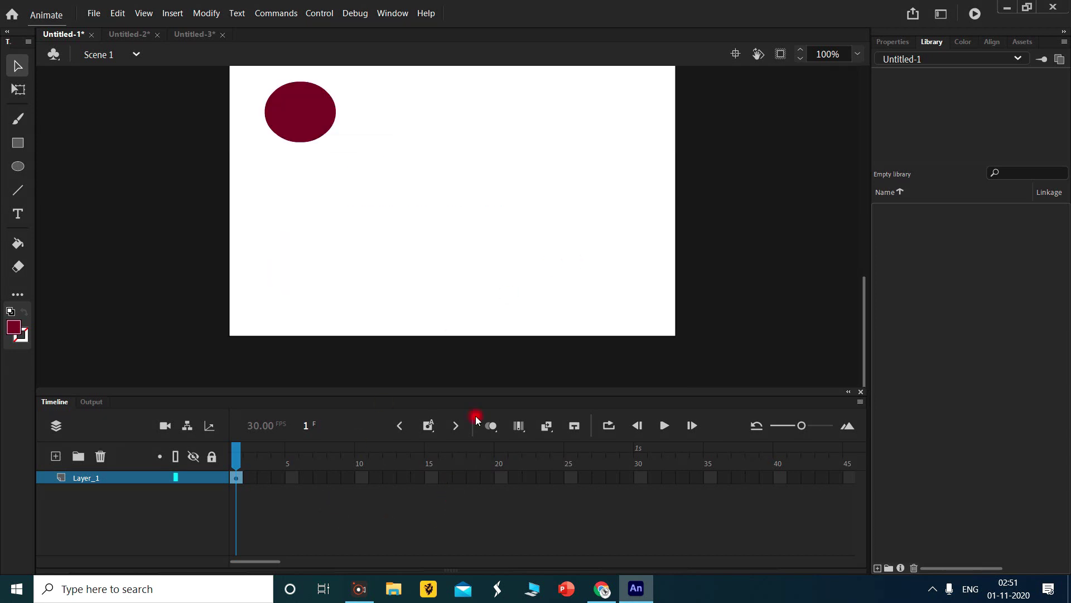
scroll(497, 322, "up", 2)
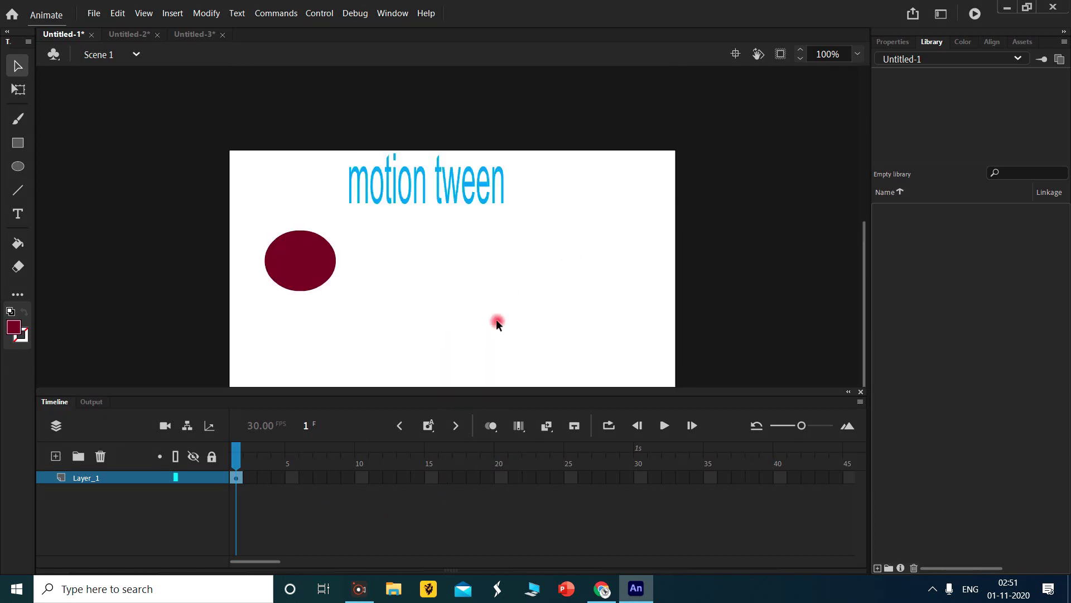
left_click(292, 252)
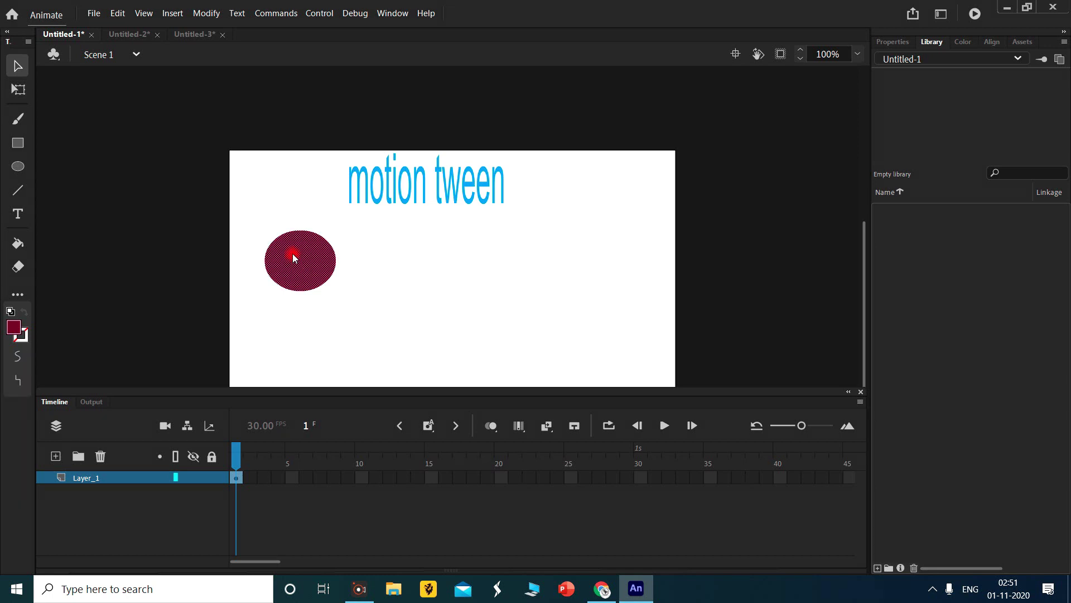
key("F8")
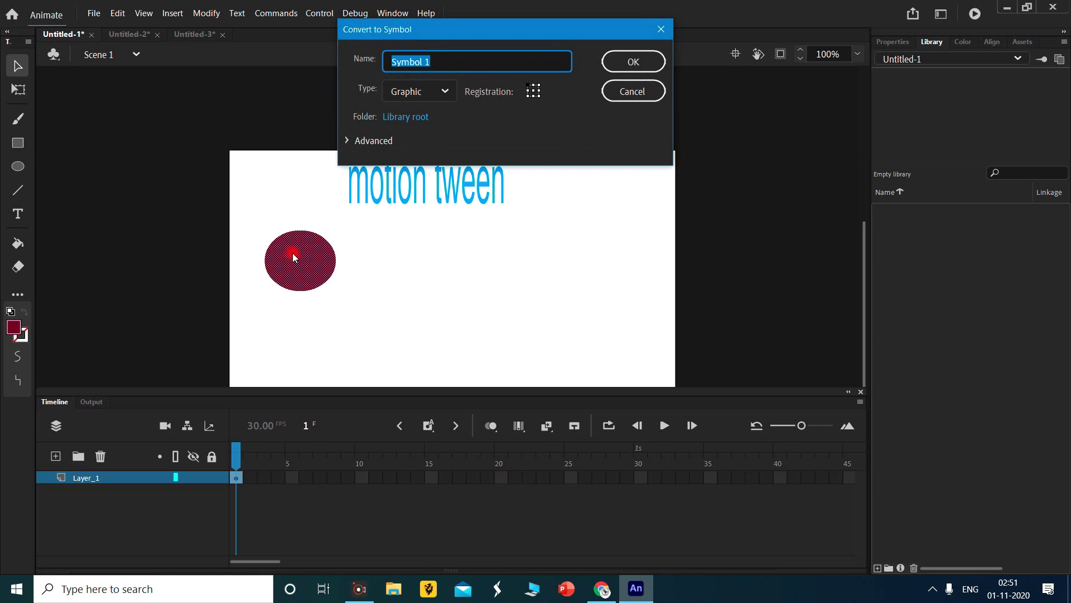
type("motion")
key("Return")
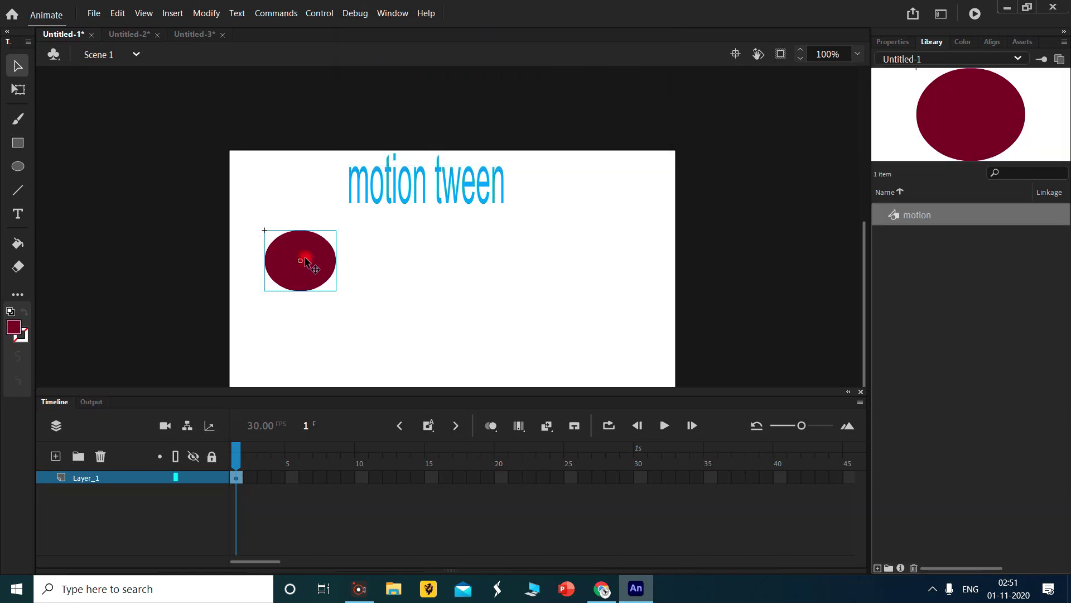
- Extend Layer_1 to frame 30 by inserting a frame there
scroll(585, 297, "down", 2)
scroll(586, 296, "up", 2)
left_click(643, 479)
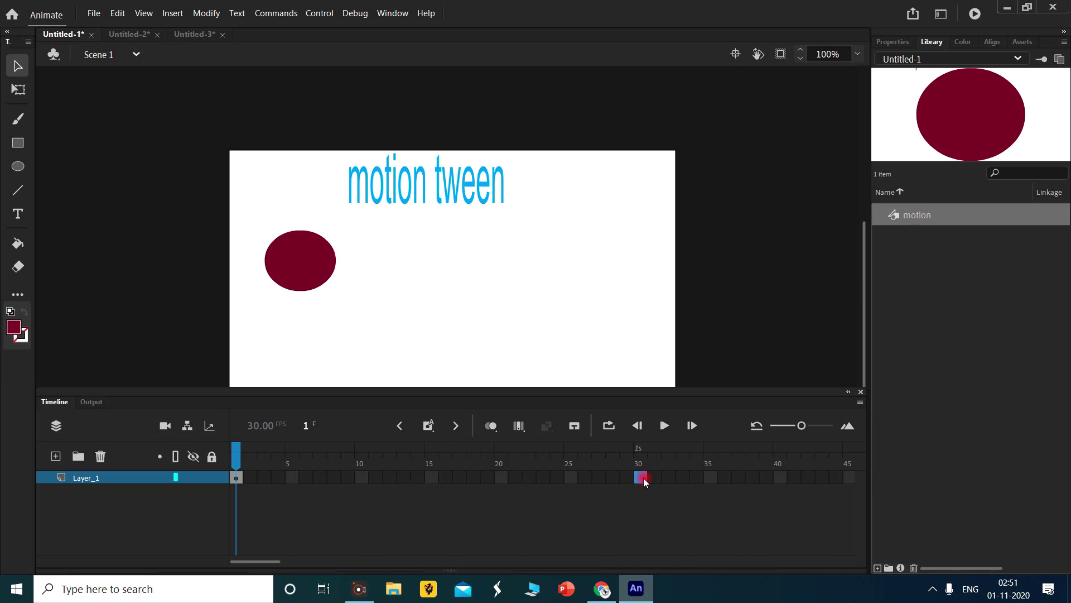
right_click(642, 479)
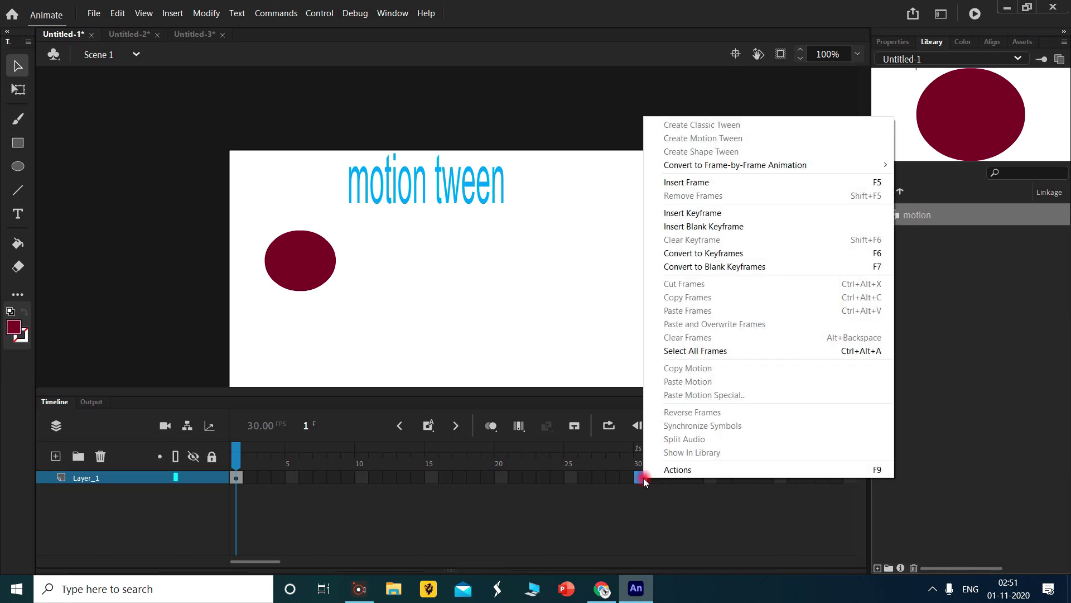
left_click(743, 188)
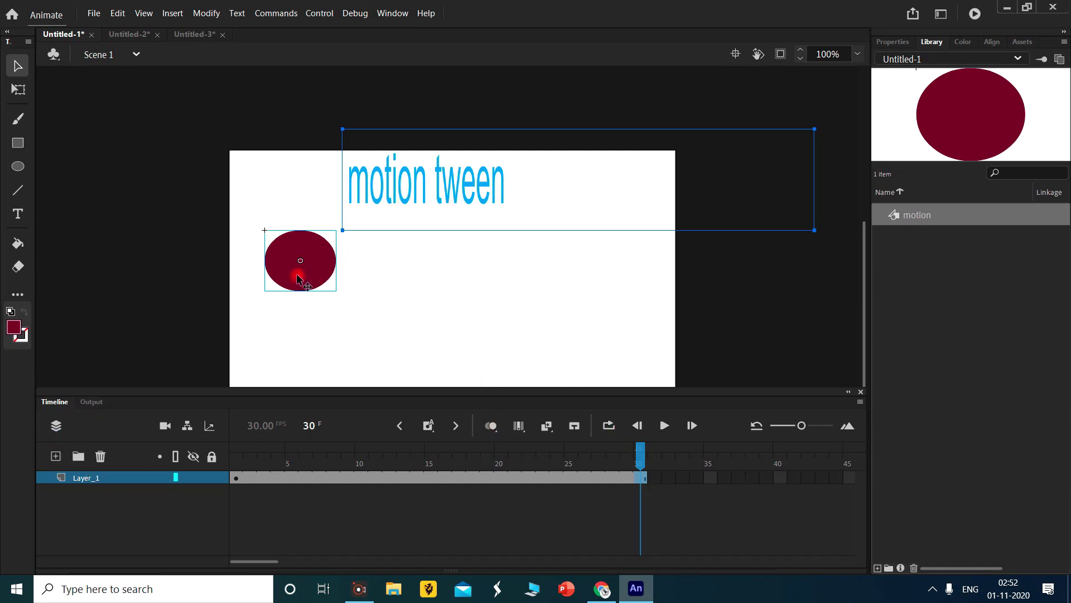
- Replace the oval on Layer_1 with an instance of the motion symbol on a new layer, below and left of the title
left_click(55, 455)
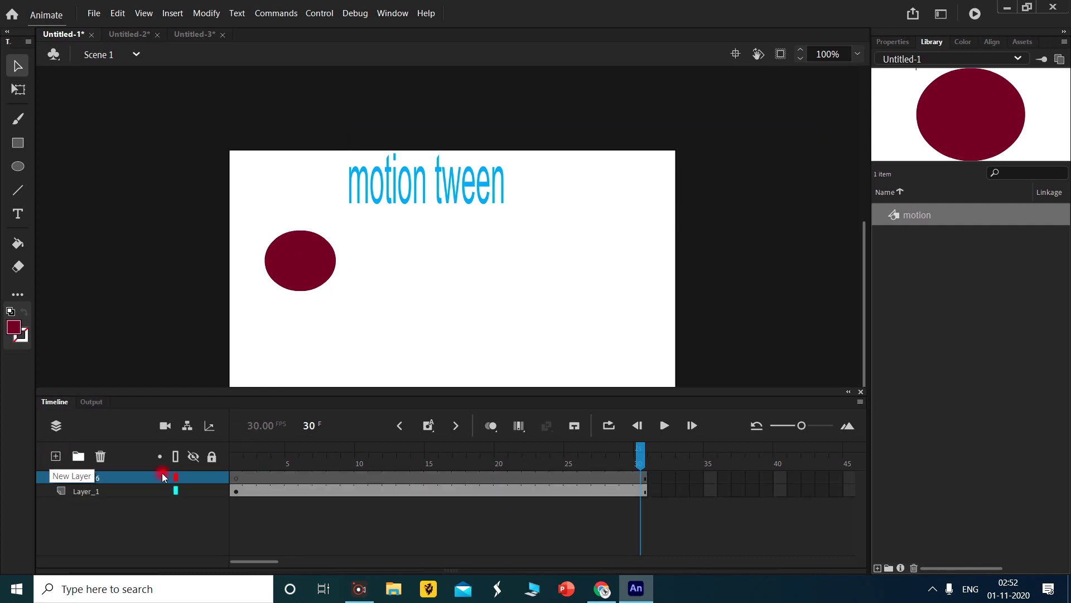
left_click(307, 270)
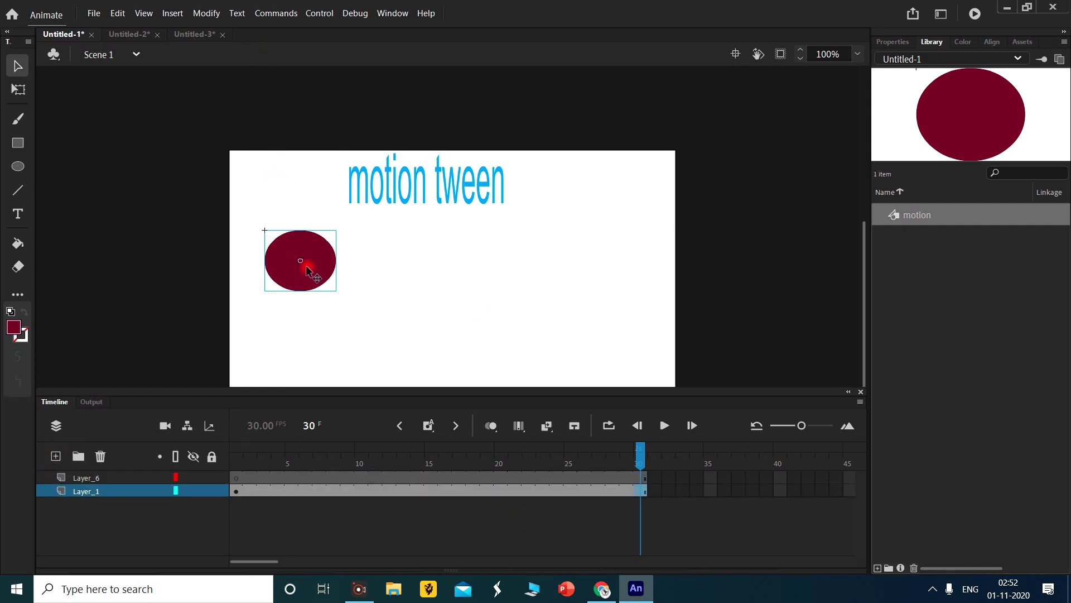
key("Delete")
left_click_drag(984, 125, 395, 238)
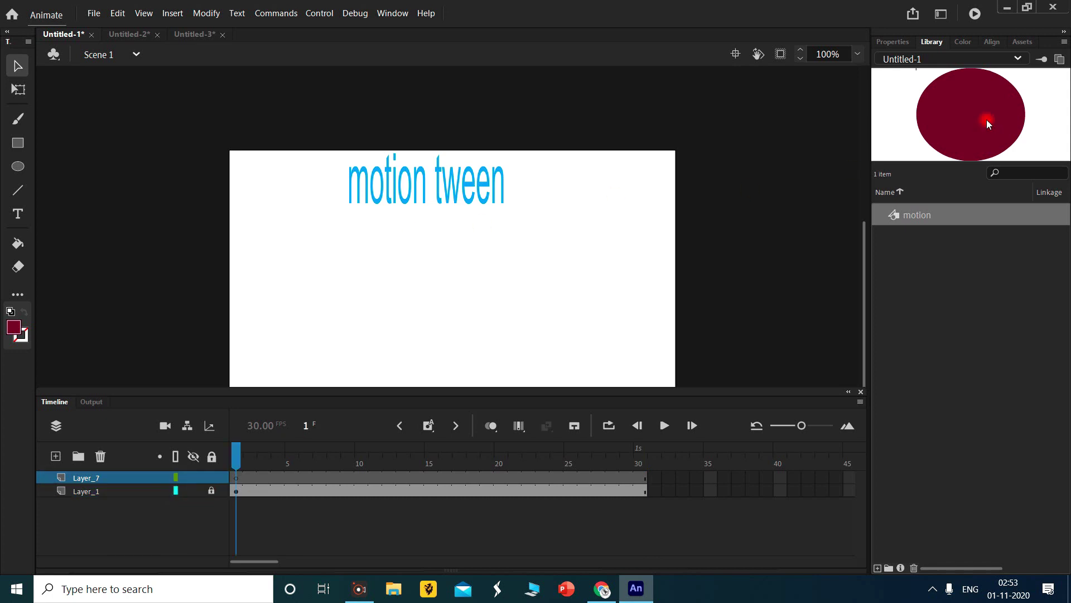
left_click_drag(987, 121, 260, 275)
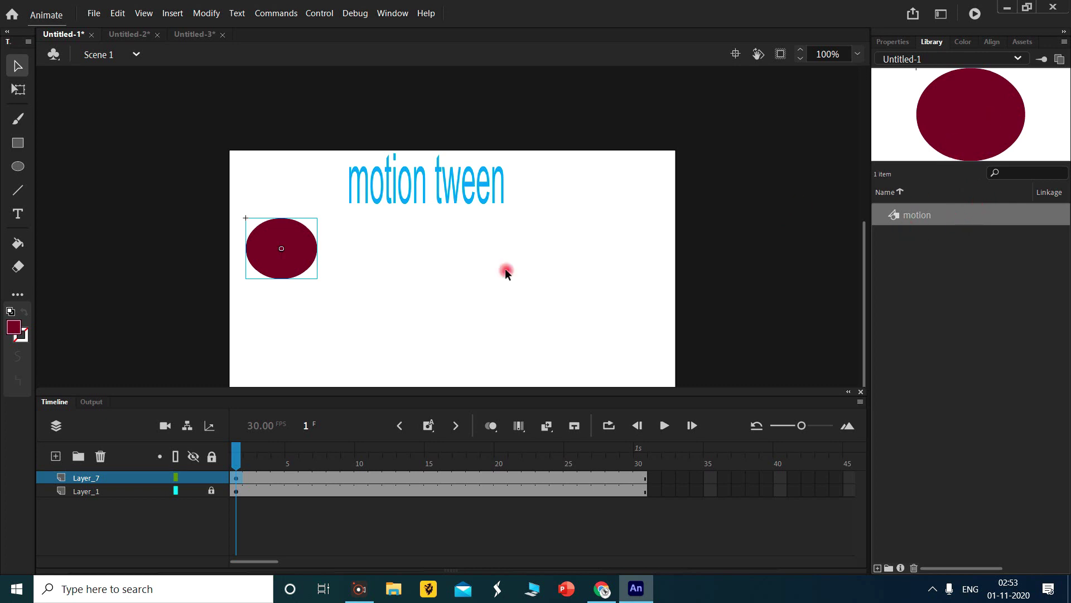
- Create a motion tween across the whole frame span of Layer_7
scroll(499, 301, "down", 3)
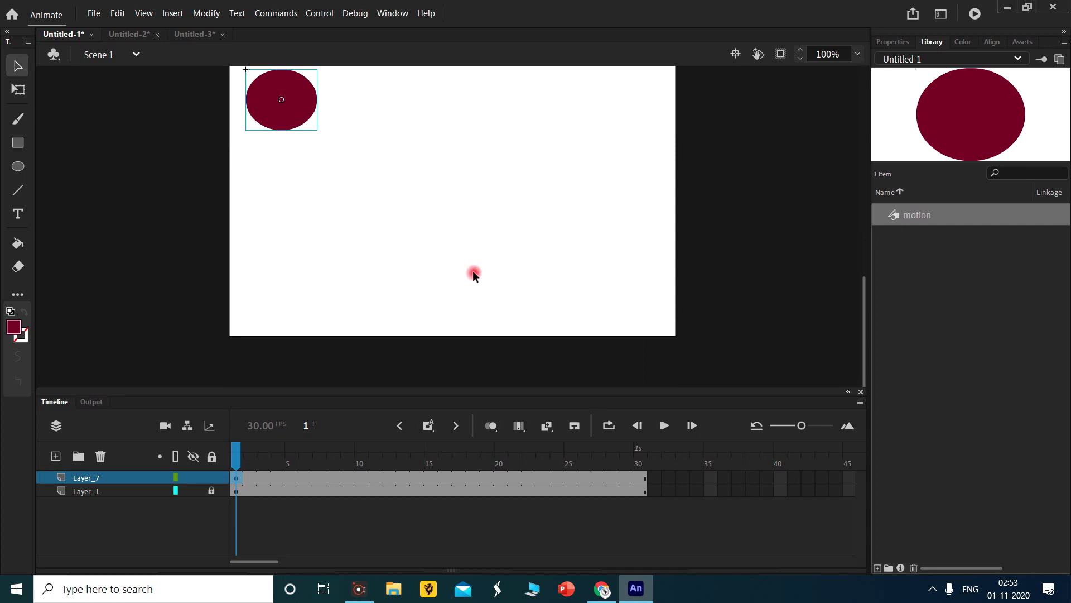
scroll(281, 165, "up", 3)
scroll(282, 163, "down", 3)
scroll(394, 178, "up", 3)
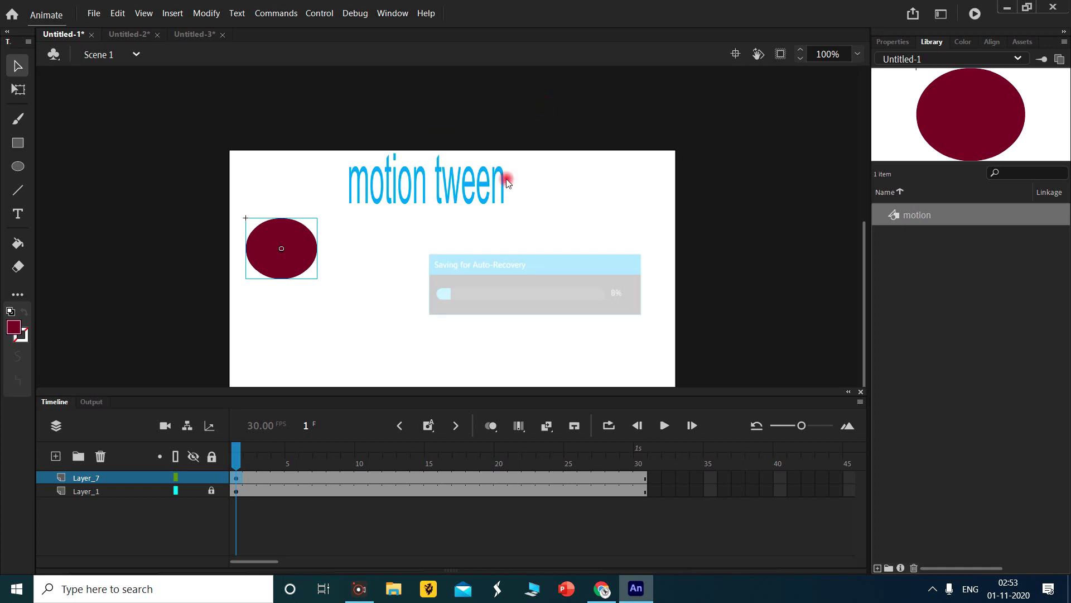
scroll(397, 287, "down", 3)
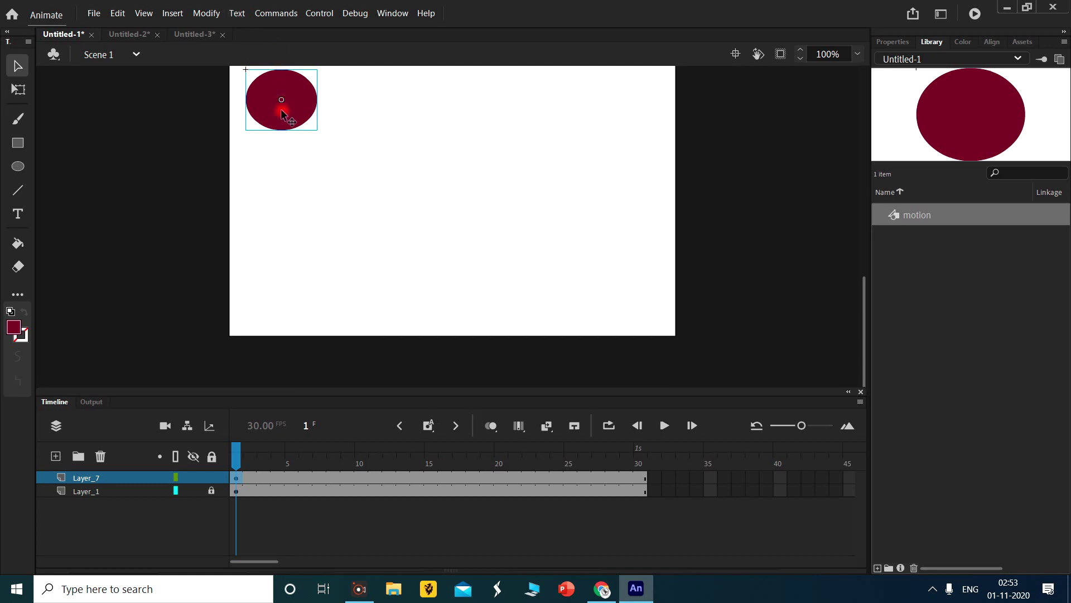
left_click(126, 479)
left_click_drag(434, 479, 423, 473)
right_click(416, 477)
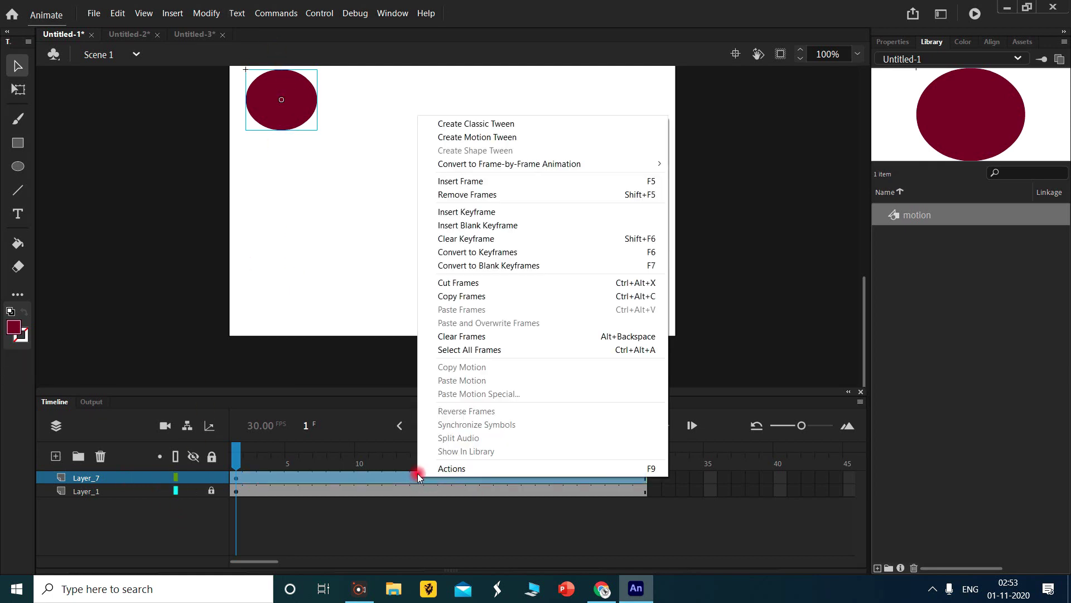
left_click(559, 144)
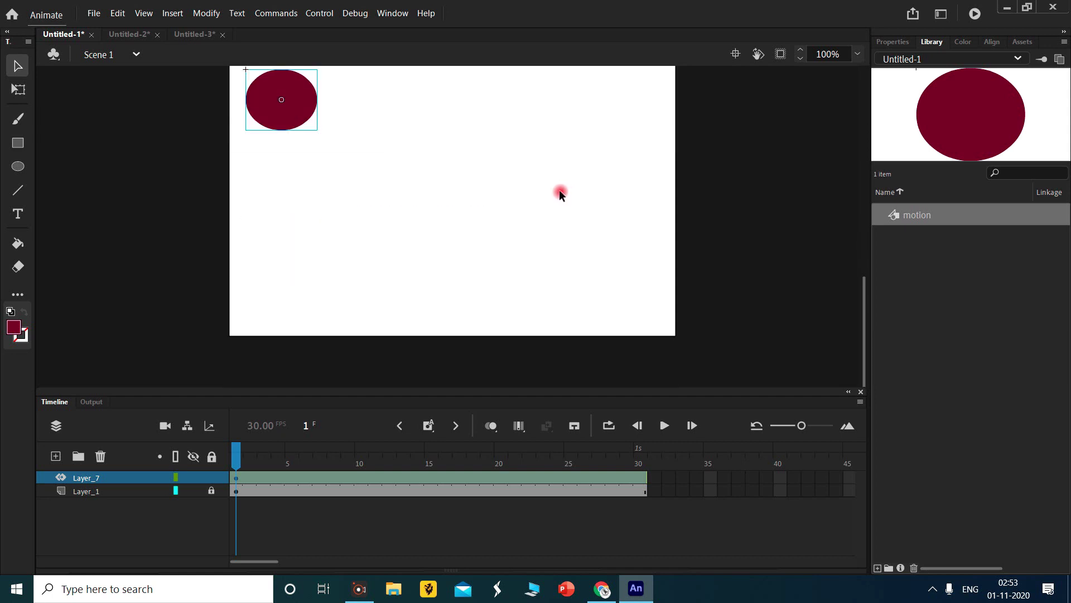
- Move the maroon oval to the stage's lower-right corner at frame 30 and preview the motion tween as a test movie
left_click_drag(236, 450, 650, 437)
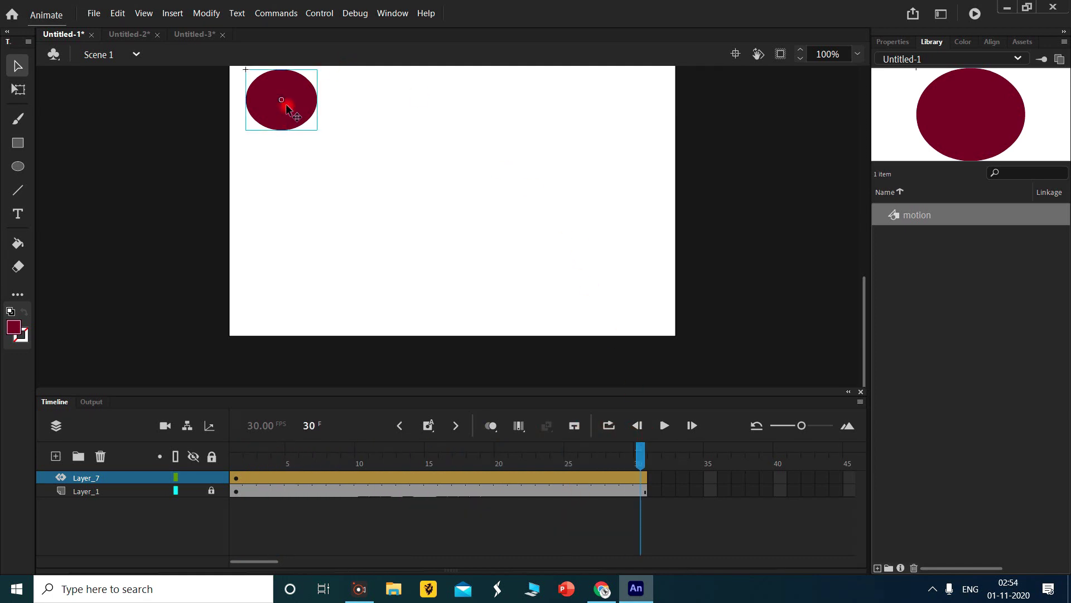
left_click_drag(287, 106, 623, 292)
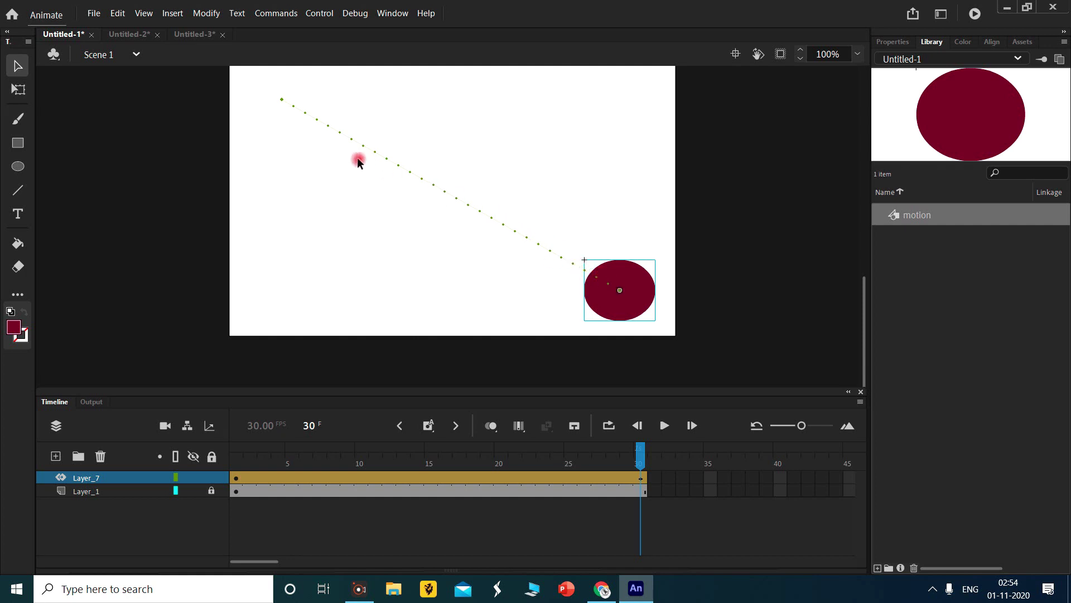
left_click_drag(640, 460, 184, 423)
key("ctrl+Return")
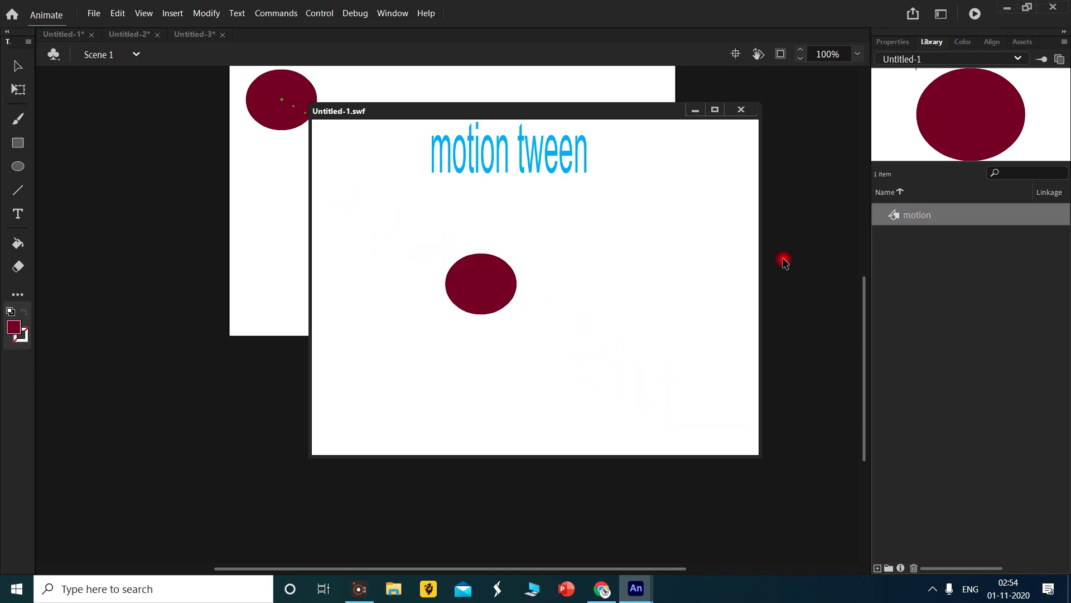
left_click(741, 109)
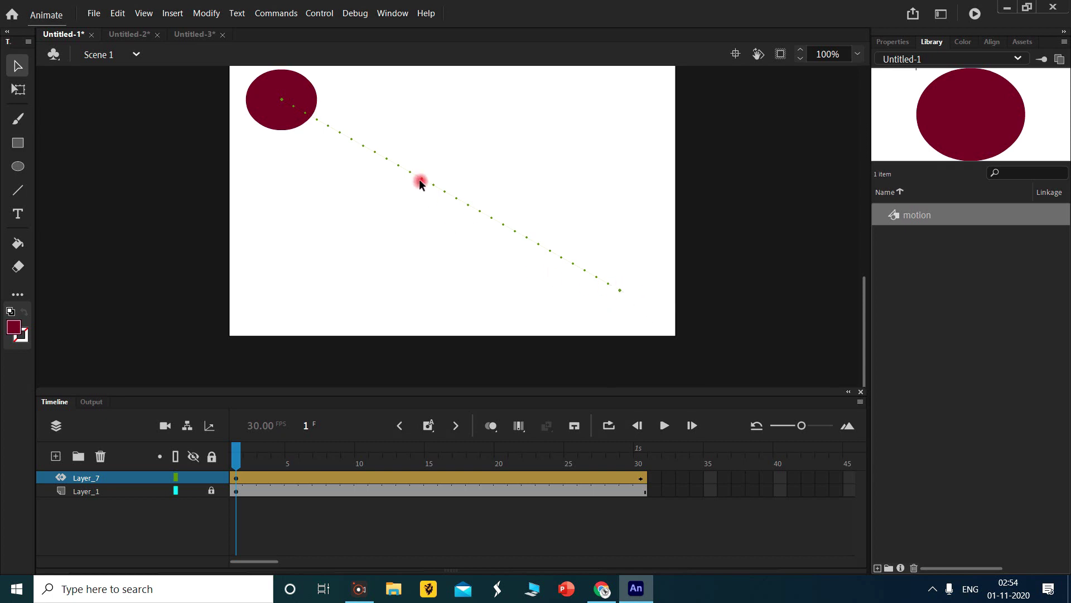
- Bend the oval's straight motion path into an upward arc and preview the curved motion as a test movie
left_click_drag(436, 189, 500, 117)
mouse_move(500, 116)
left_mouse_down()
mouse_move(513, 101)
mouse_move(502, 105)
left_mouse_up()
left_click(277, 102)
key("ctrl+Return")
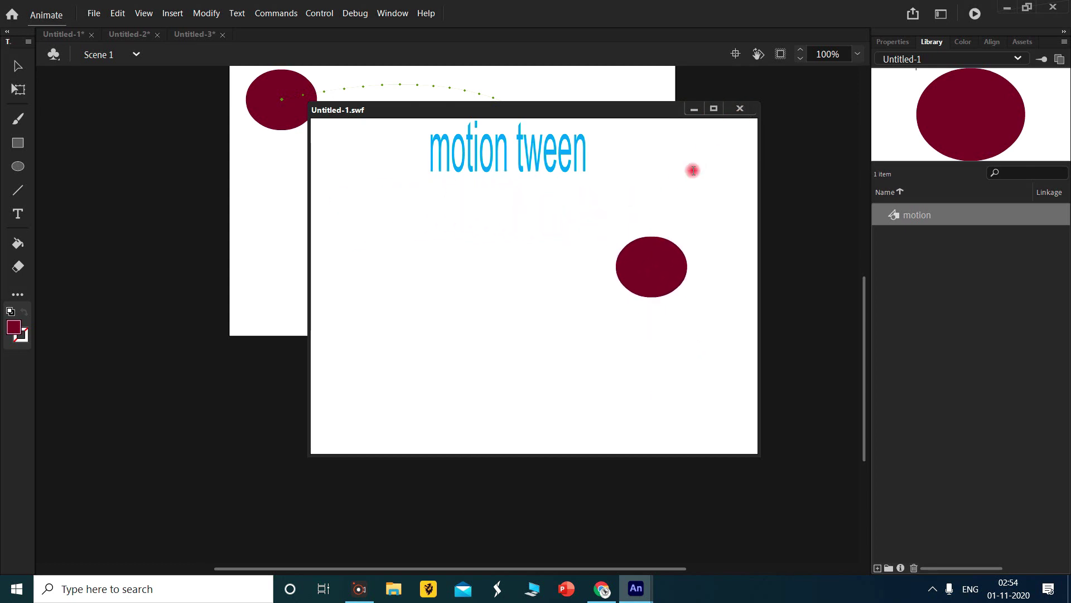
left_click(740, 111)
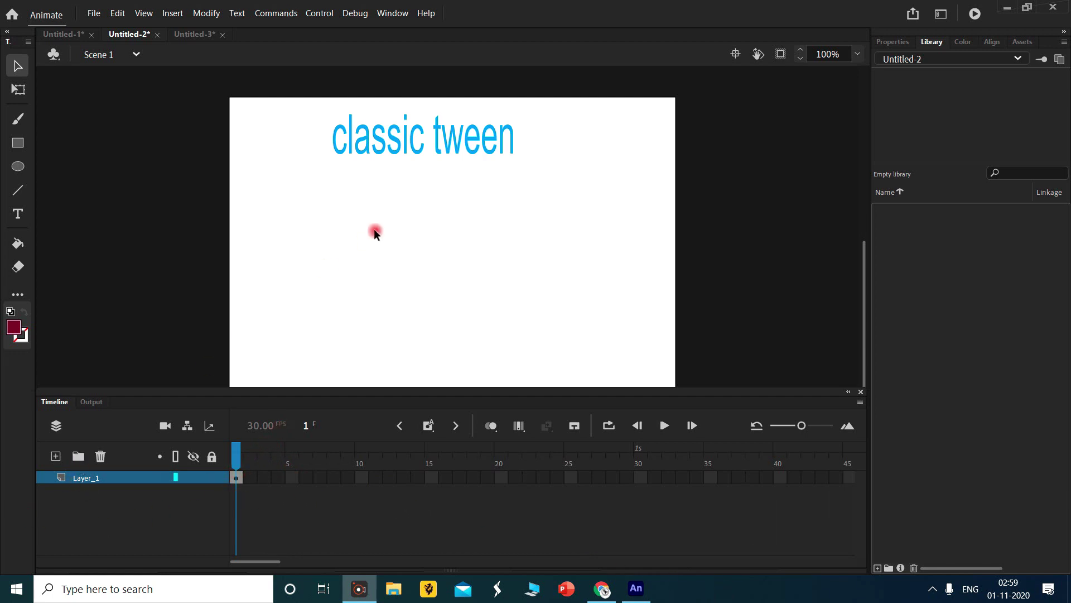
- Draw a cyan #33FFFF oval on a new layer, below and left of the classic tween title, with Layer_1 locked
left_click(56, 456)
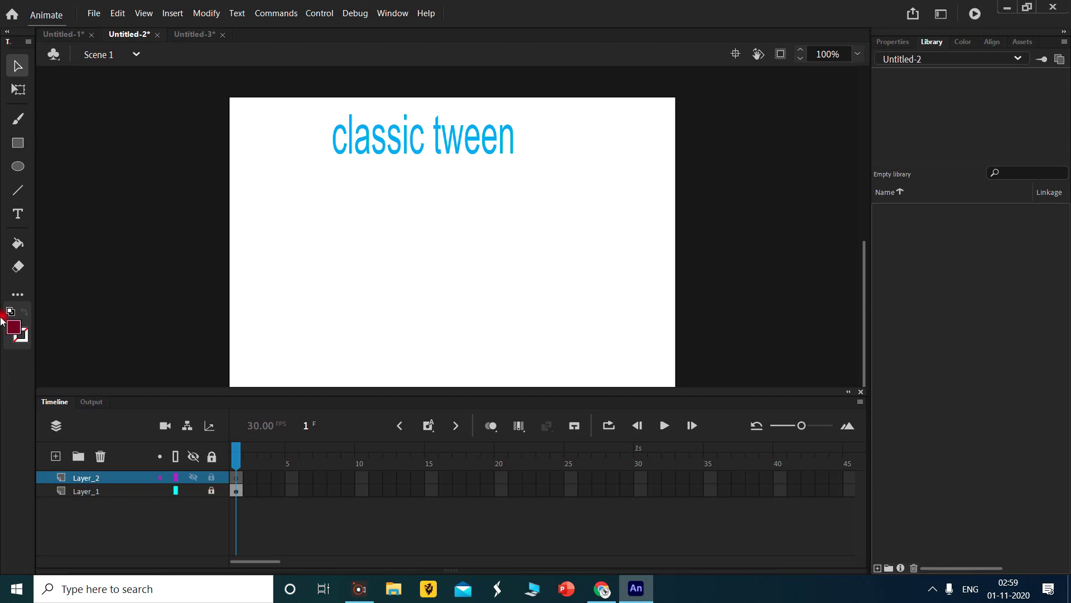
left_click(18, 170)
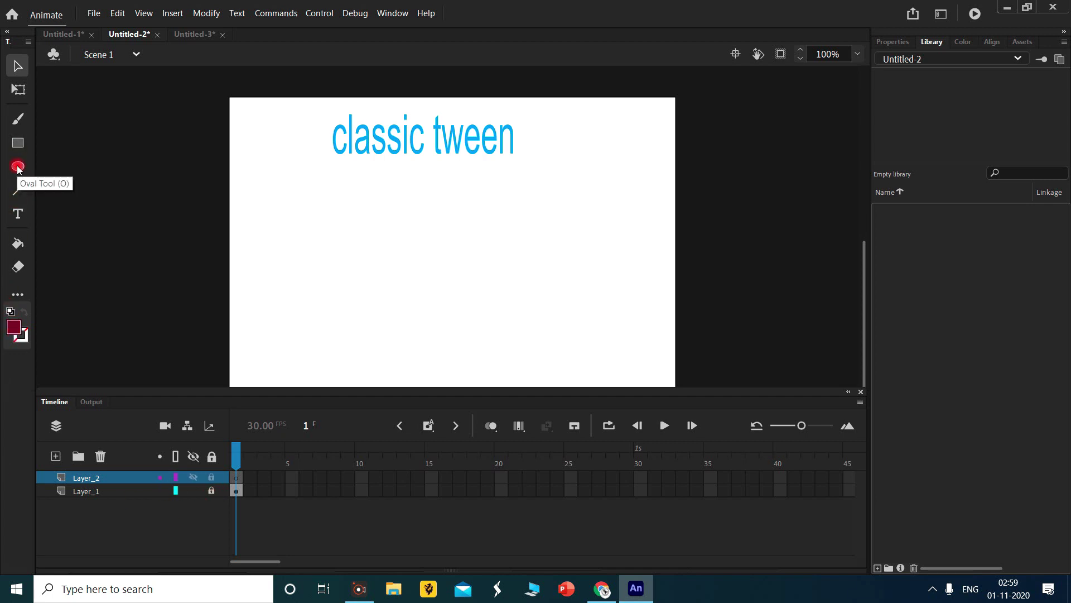
left_click(16, 329)
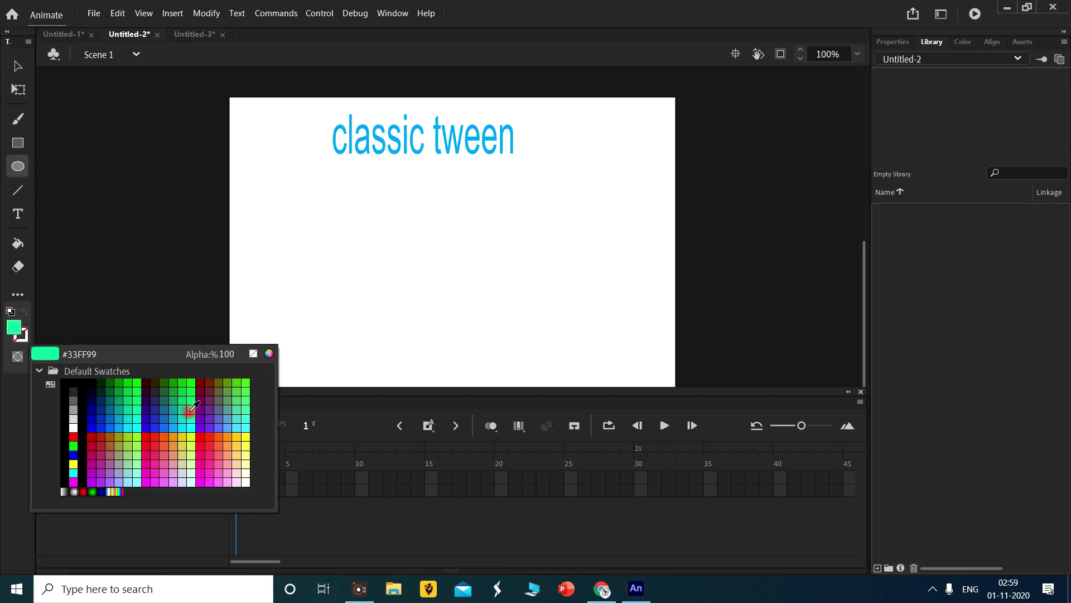
left_click(188, 425)
left_click_drag(286, 191, 358, 259)
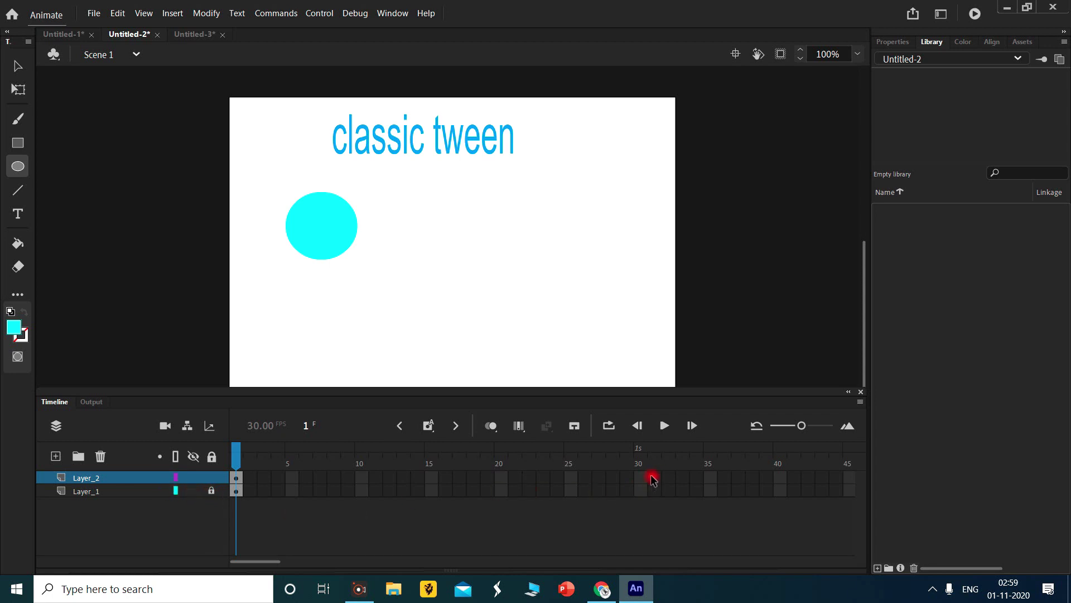
left_click_drag(647, 476, 643, 492)
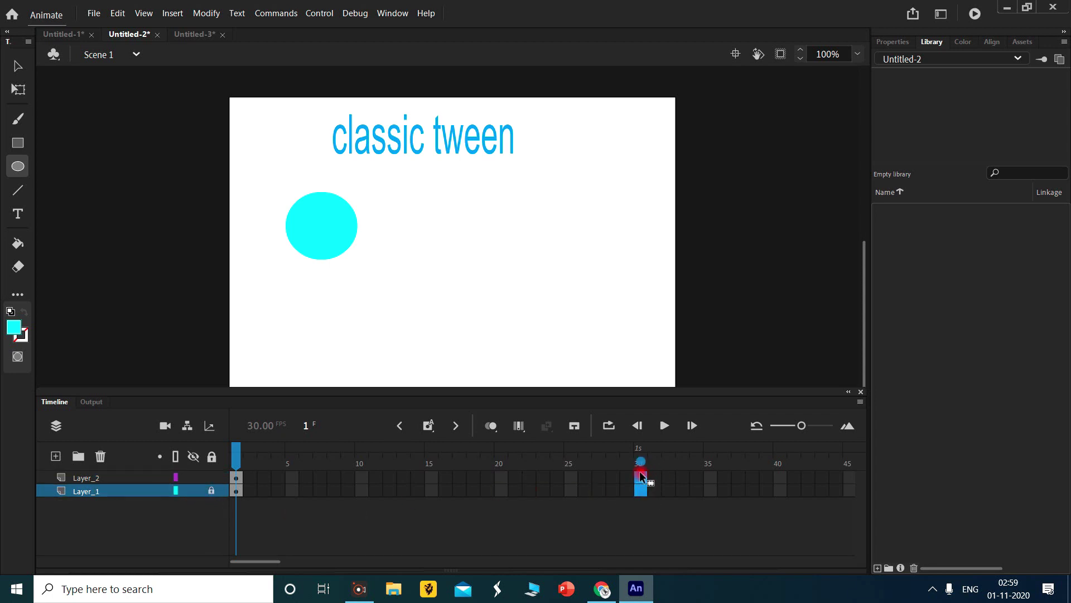
right_click(642, 473)
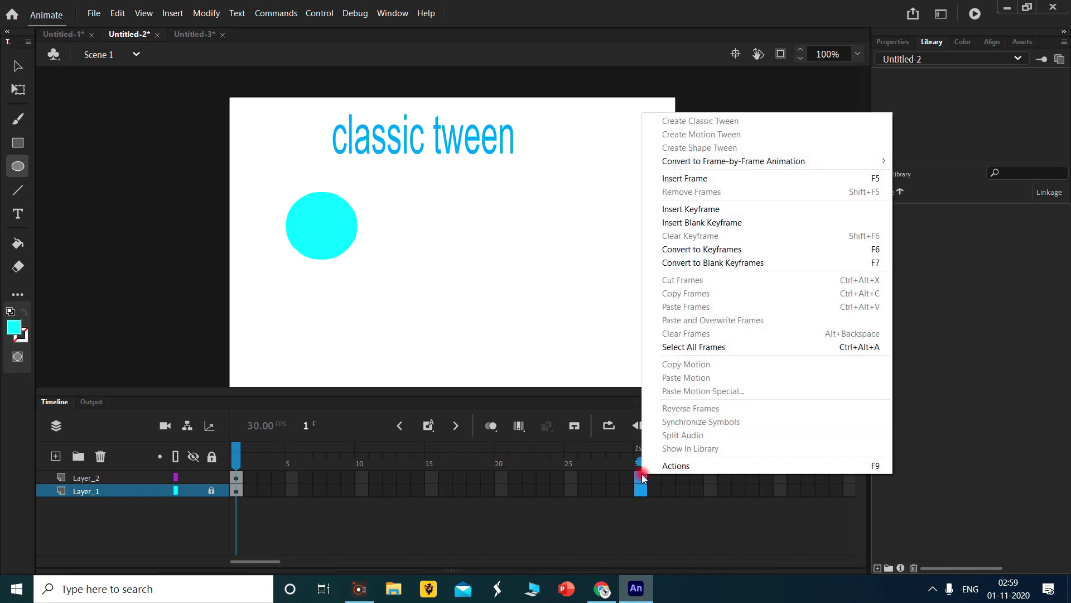
left_click(341, 225)
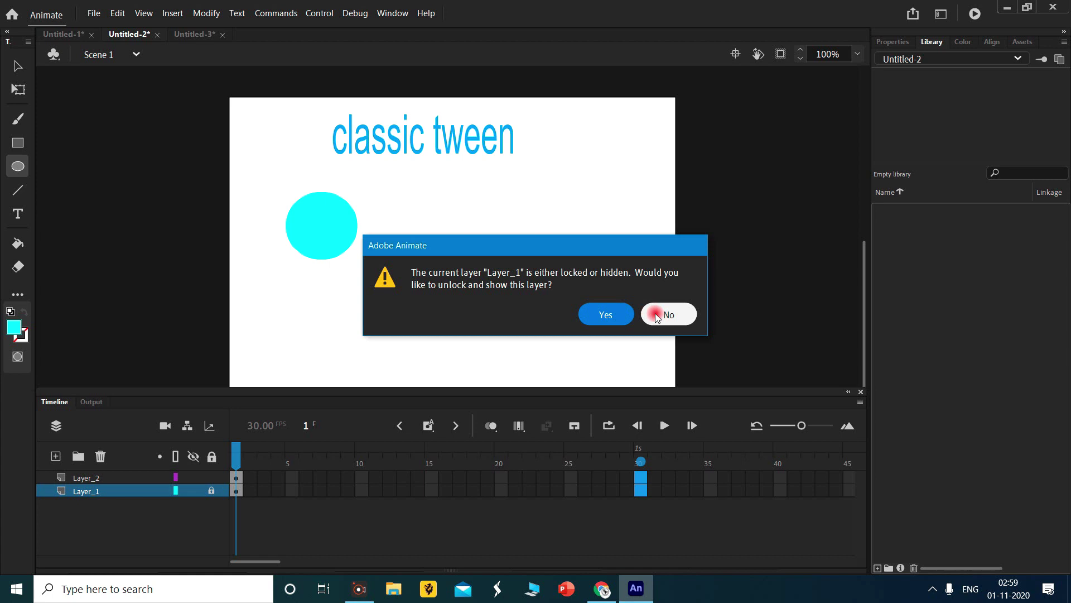
left_click(655, 313)
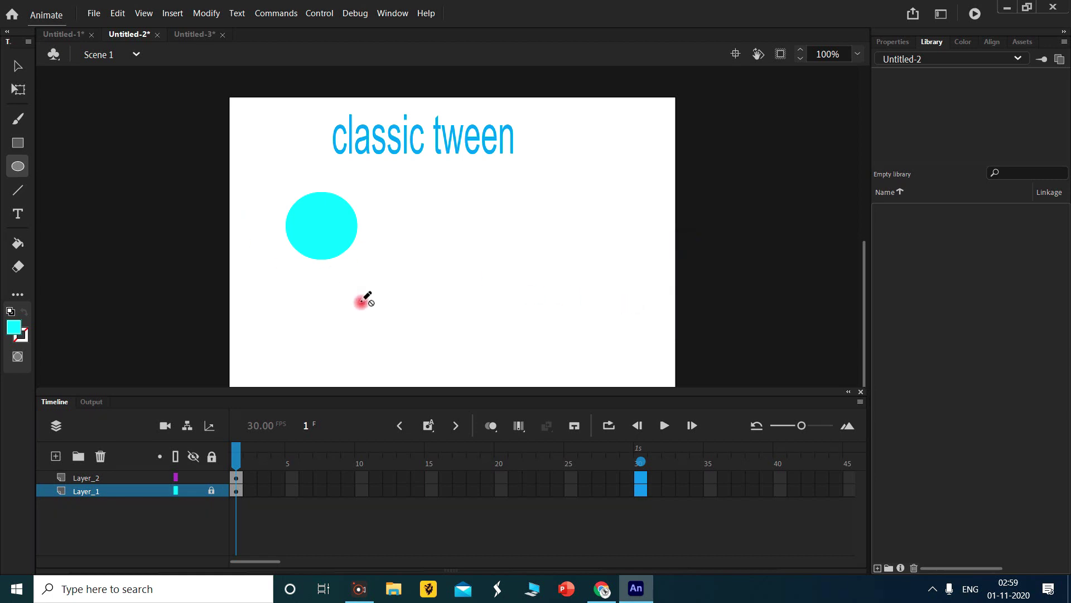
- Convert the cyan oval on Layer_2 to a Graphic symbol named "classic"
left_click(89, 478)
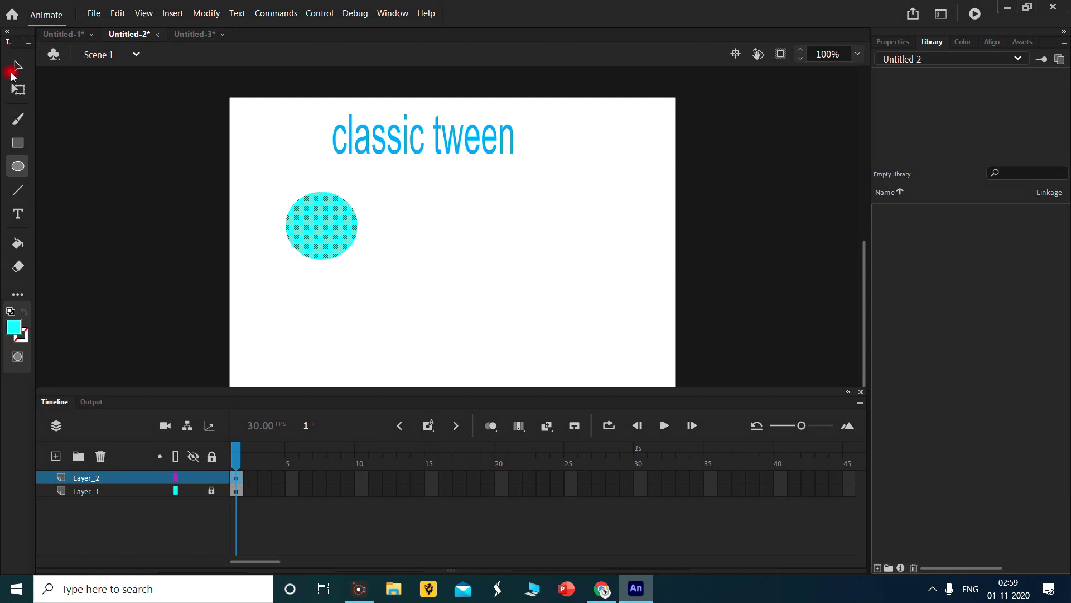
left_click(17, 67)
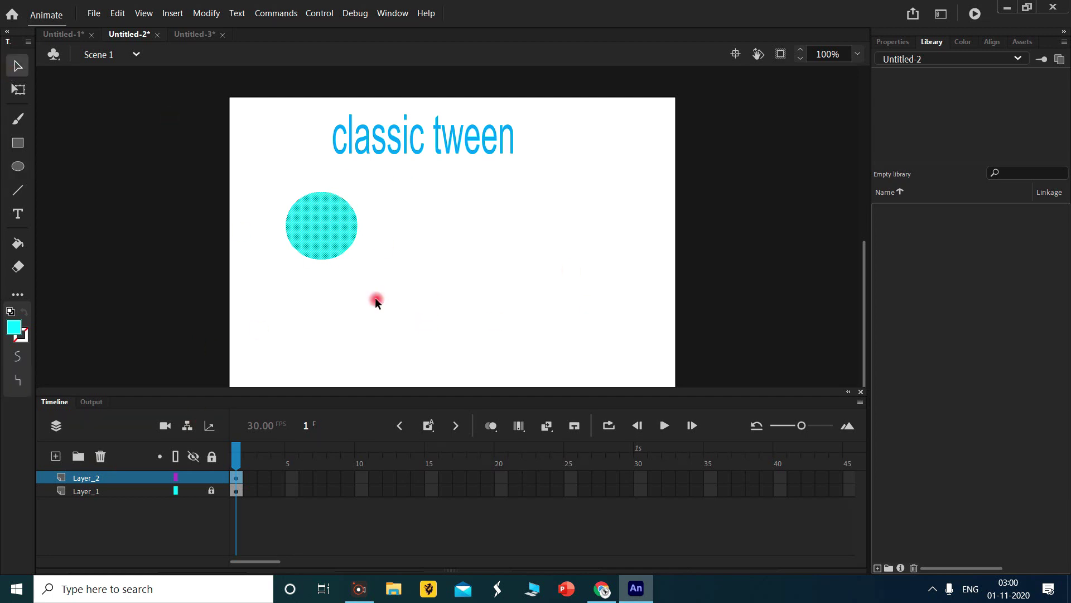
key("F8")
type("c")
type("lass")
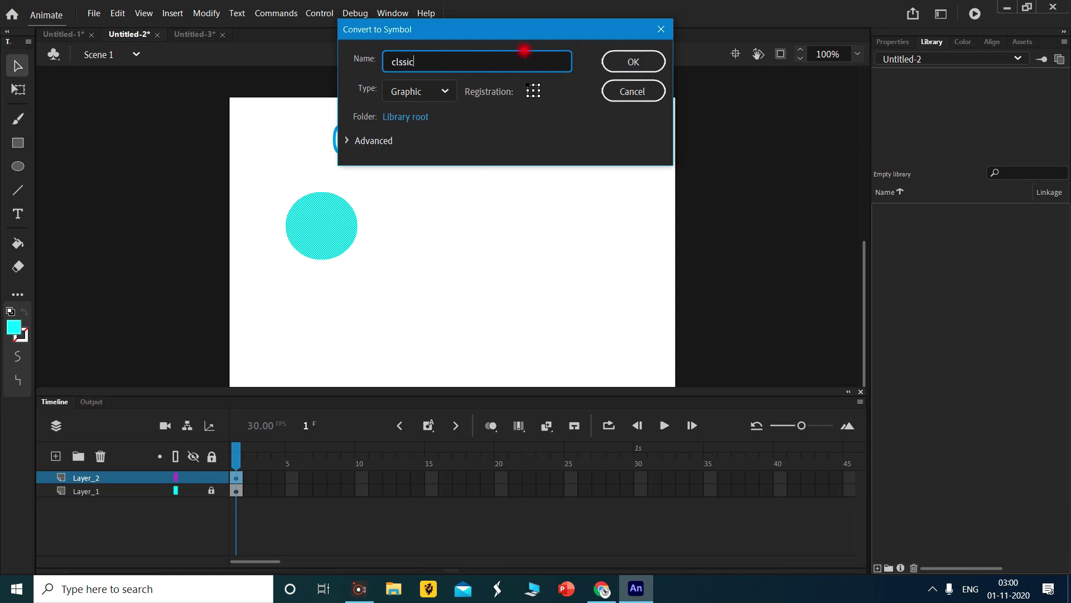
type("ic")
left_click(399, 62)
type("a")
left_click(639, 68)
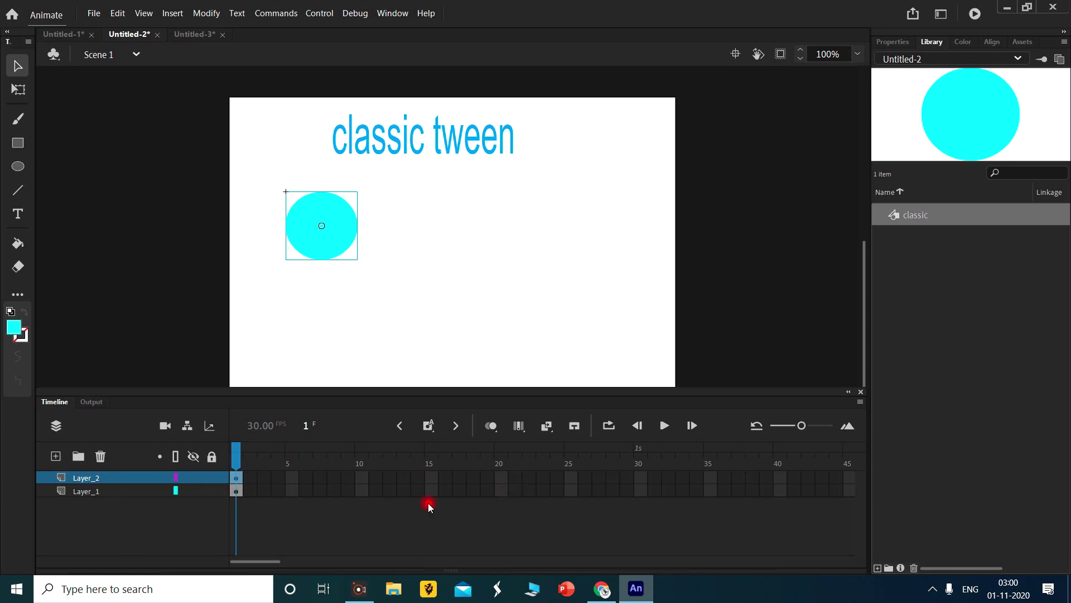
- Insert keyframes at frame 30 on both layers, lock Layer_1 and make Layer_2 the active layer
left_click_drag(644, 479, 641, 493)
right_click(643, 485)
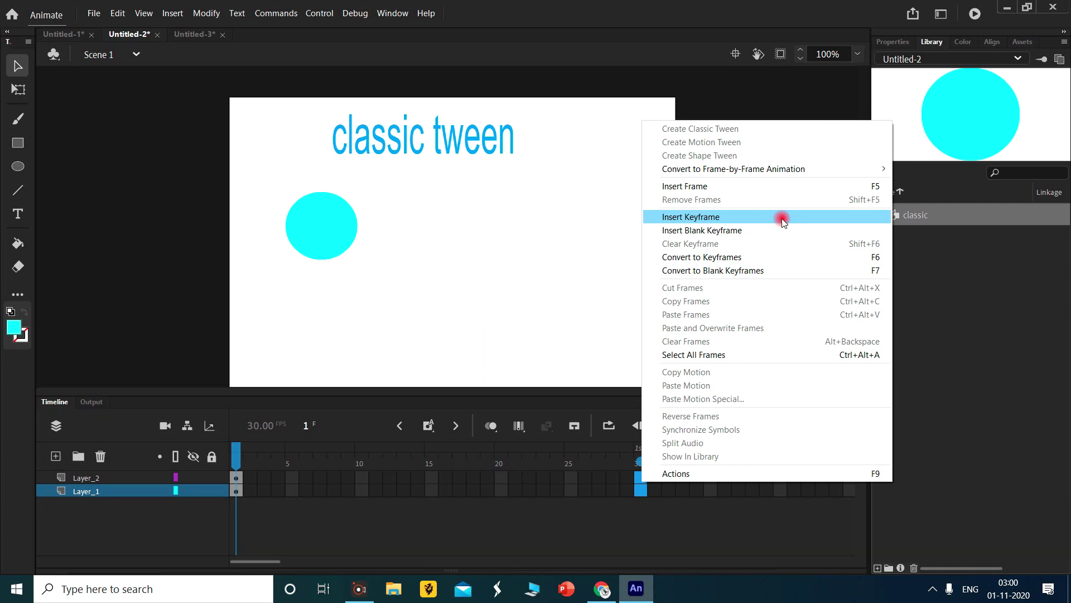
left_click(783, 222)
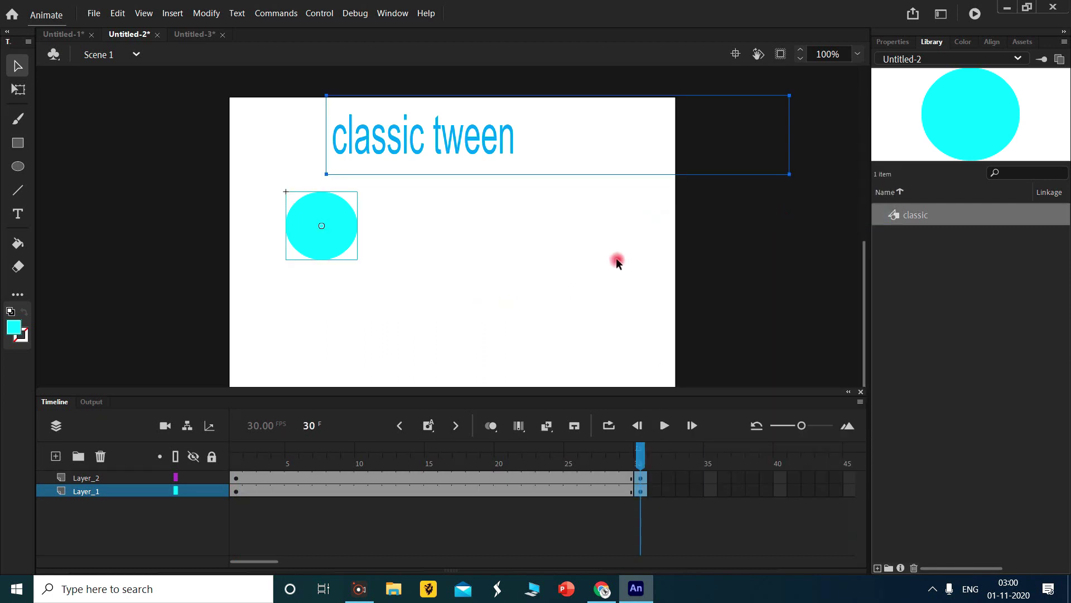
left_click(87, 478)
left_click(212, 490)
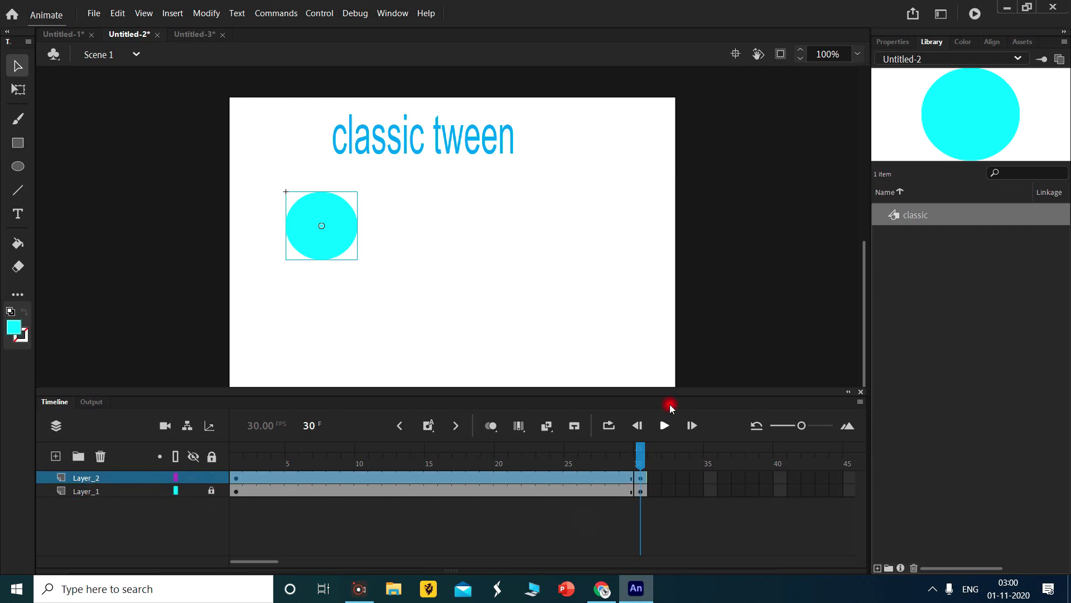
- Move the cyan oval to the stage's lower-right corner at frame 30 of Layer_2
scroll(614, 267, "down", 3)
scroll(325, 117, "up", 3)
scroll(341, 235, "down", 3)
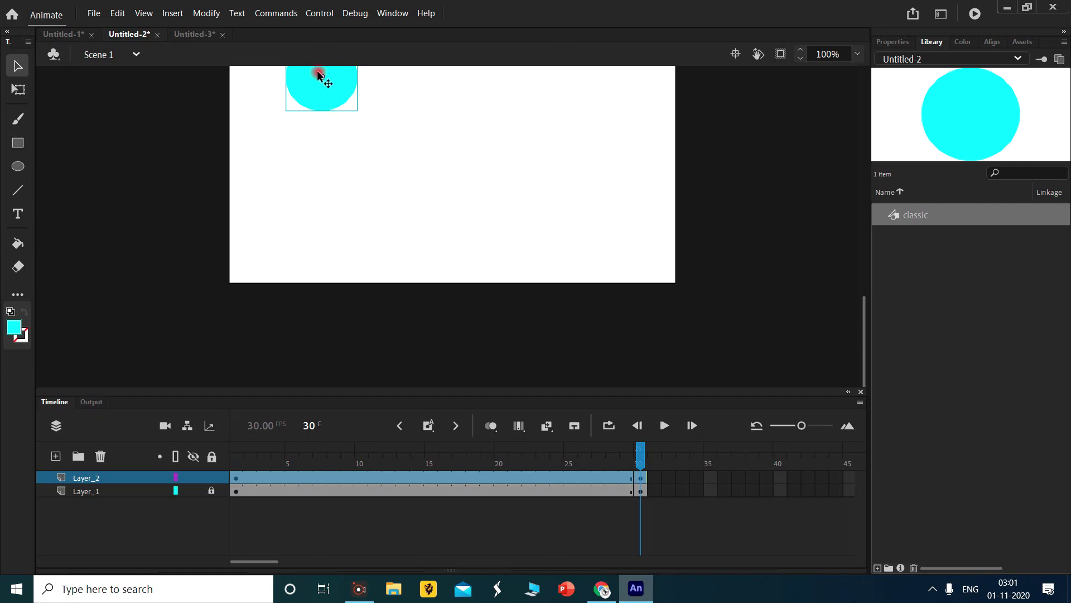
left_click_drag(335, 84, 645, 249)
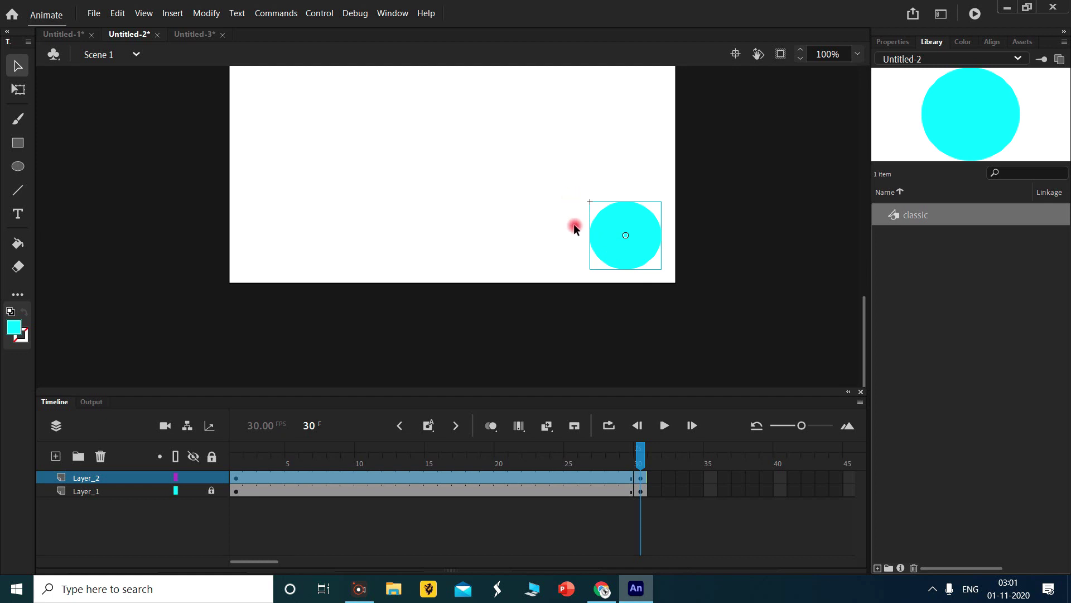
- Return to frame 1 and create a classic tween between the Layer_2 keyframes
left_click(165, 427)
left_click_drag(641, 444, 218, 457)
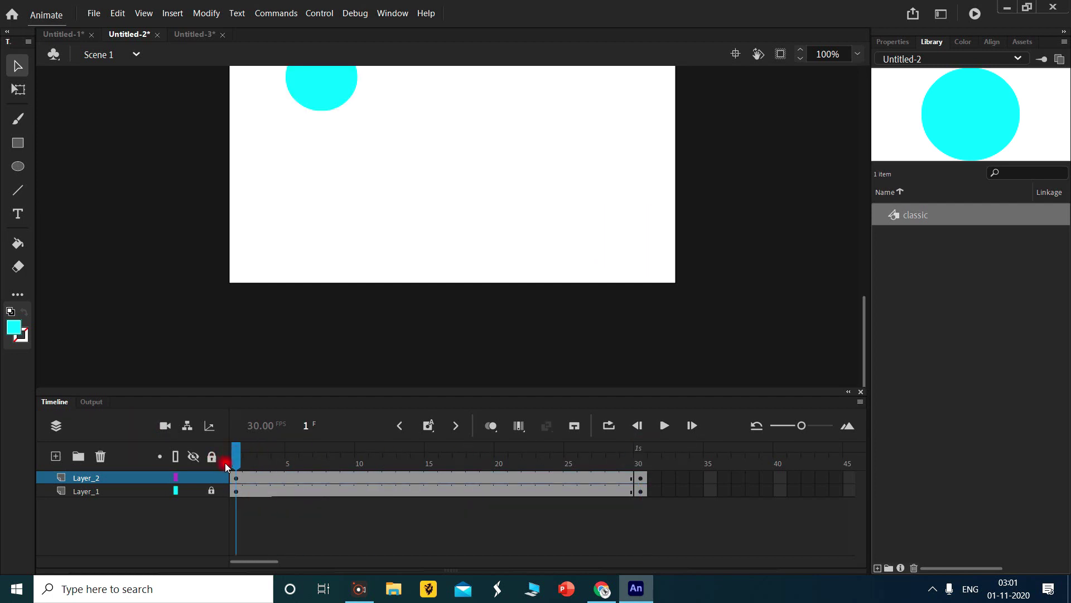
left_click(129, 481)
right_click(343, 479)
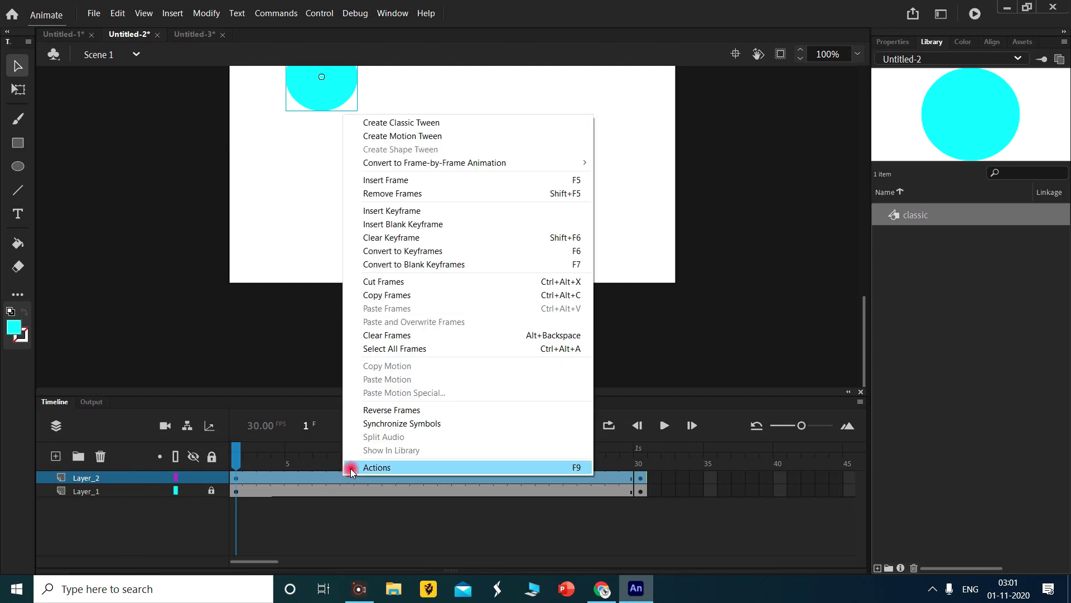
left_click(484, 124)
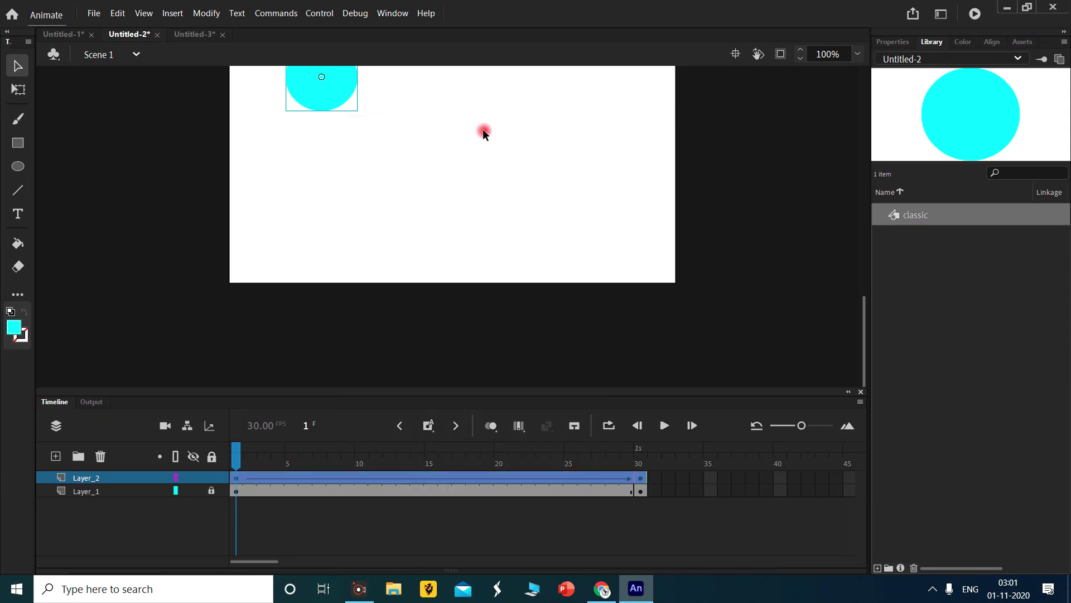
- Scrub through the classic tween to frame 30 and run it as a test movie
left_click_drag(236, 450, 637, 496)
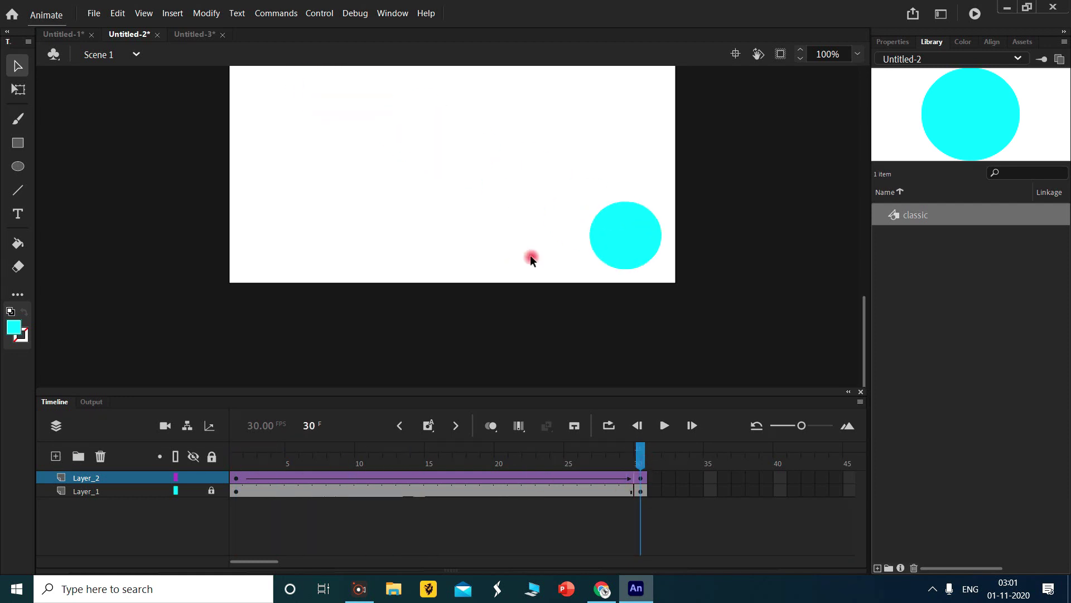
left_click_drag(422, 301, 543, 213)
left_click_drag(497, 359, 606, 250)
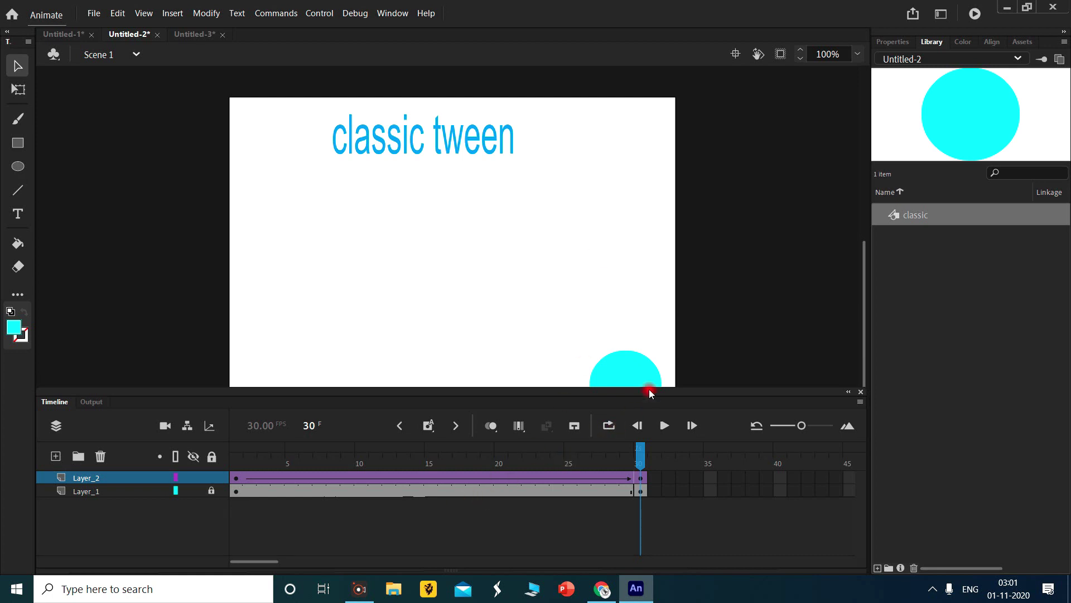
key("ctrl+Return")
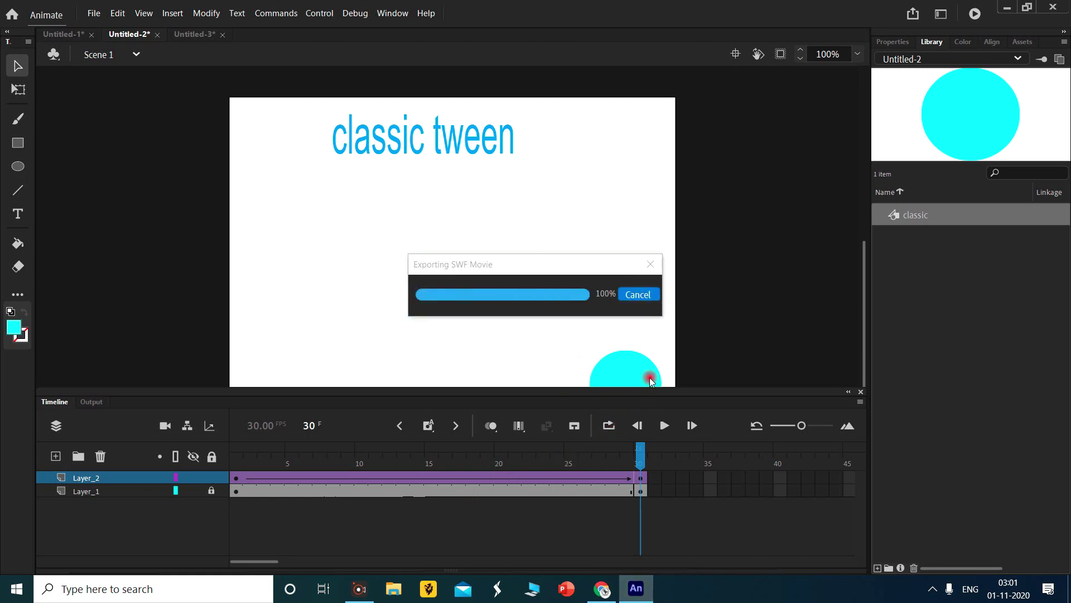
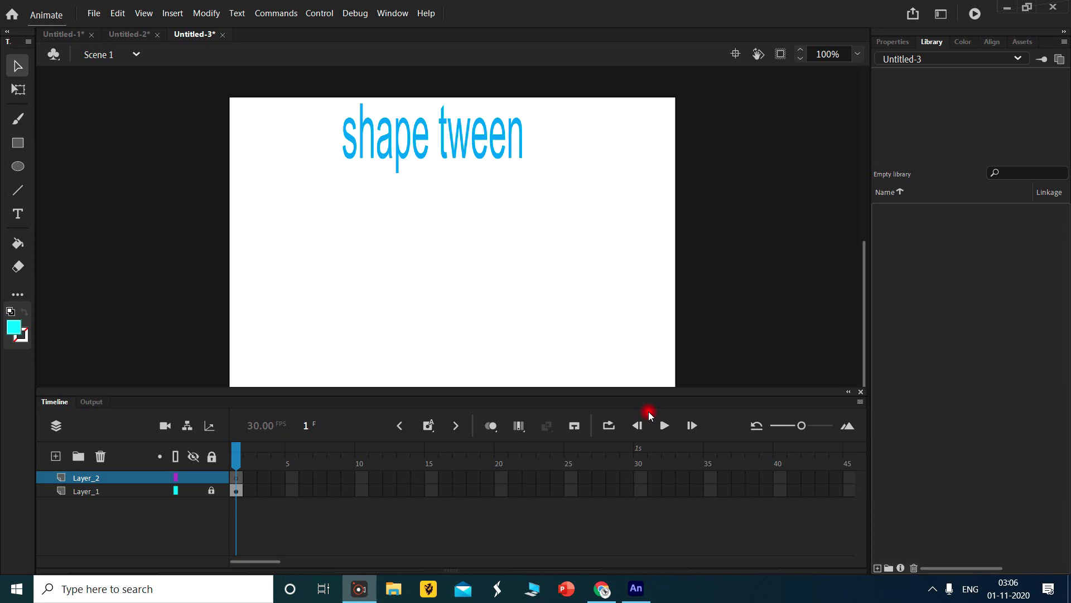
- Draw a bright green oval on Layer_2 at frame 1, below and left of the shape tween title
left_click(48, 166)
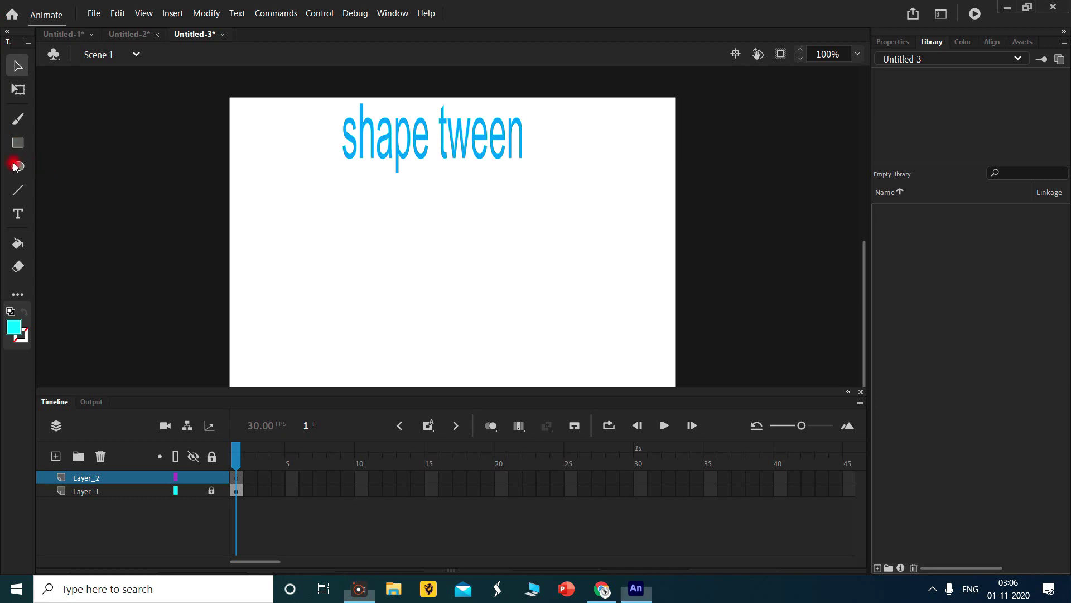
left_click(13, 328)
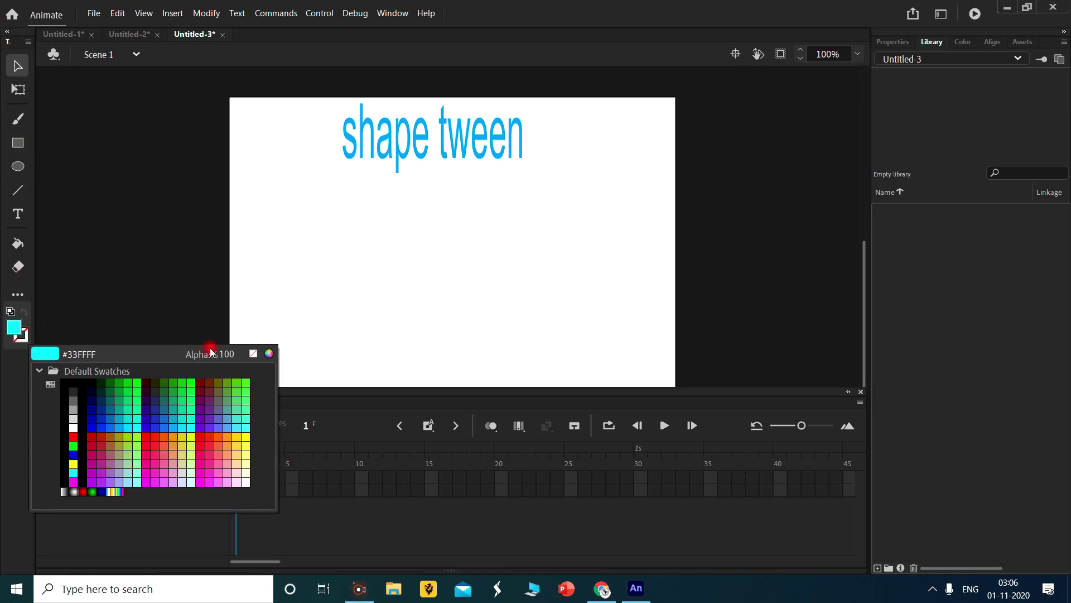
left_click(194, 381)
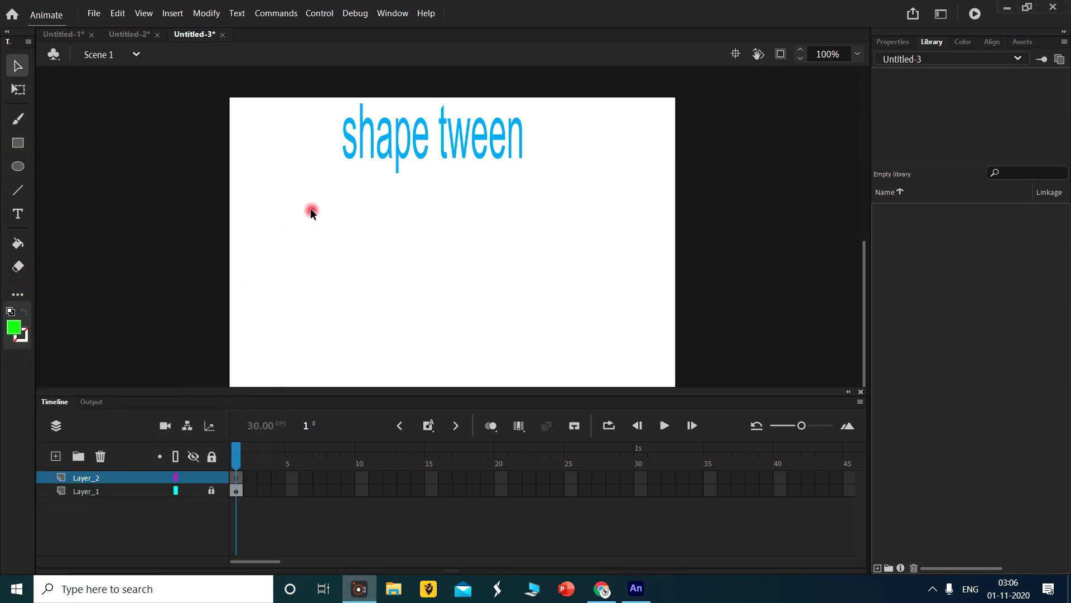
left_click(18, 166)
left_click_drag(274, 204, 338, 262)
- Unlock Layer_1, insert keyframes at frame 35 on both layers, and lock Layer_1 again
scroll(529, 223, "down", 3)
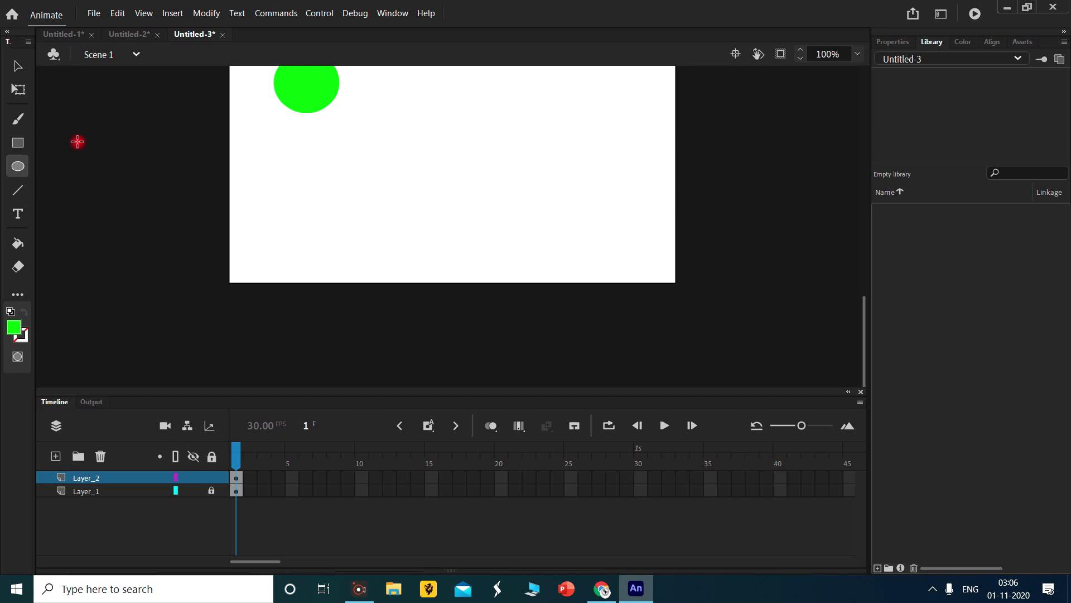
left_click(16, 145)
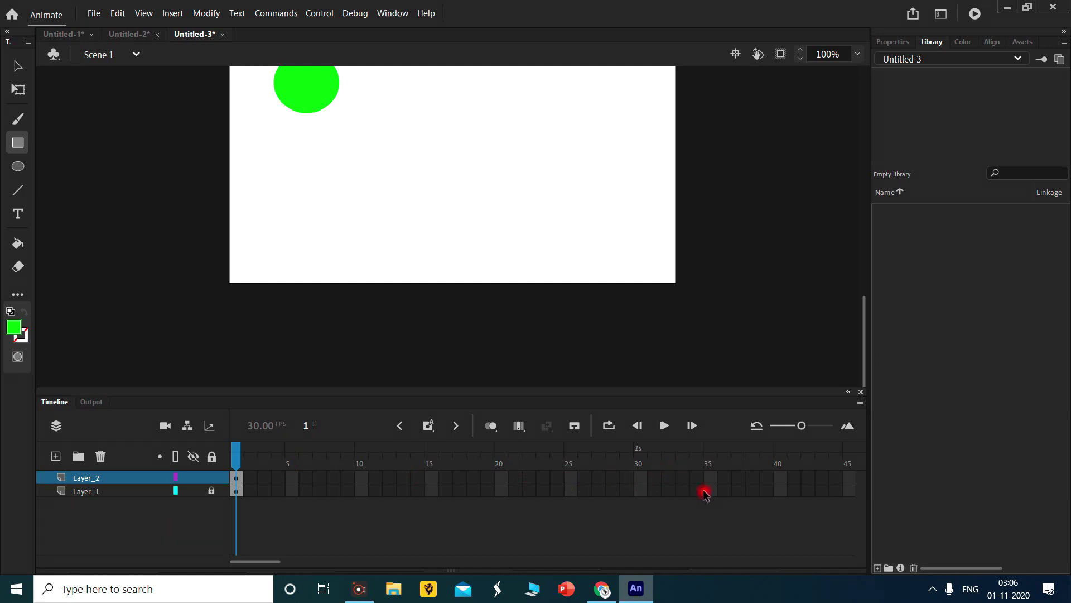
left_click_drag(711, 476, 708, 510)
left_click(211, 490)
left_click(236, 490)
right_click(710, 489)
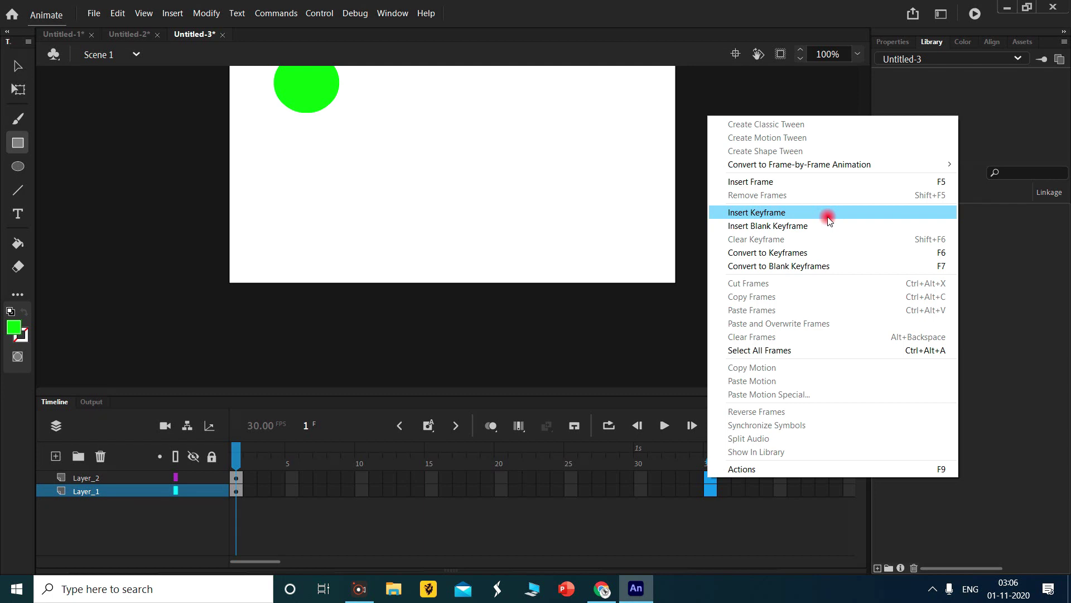
left_click(829, 219)
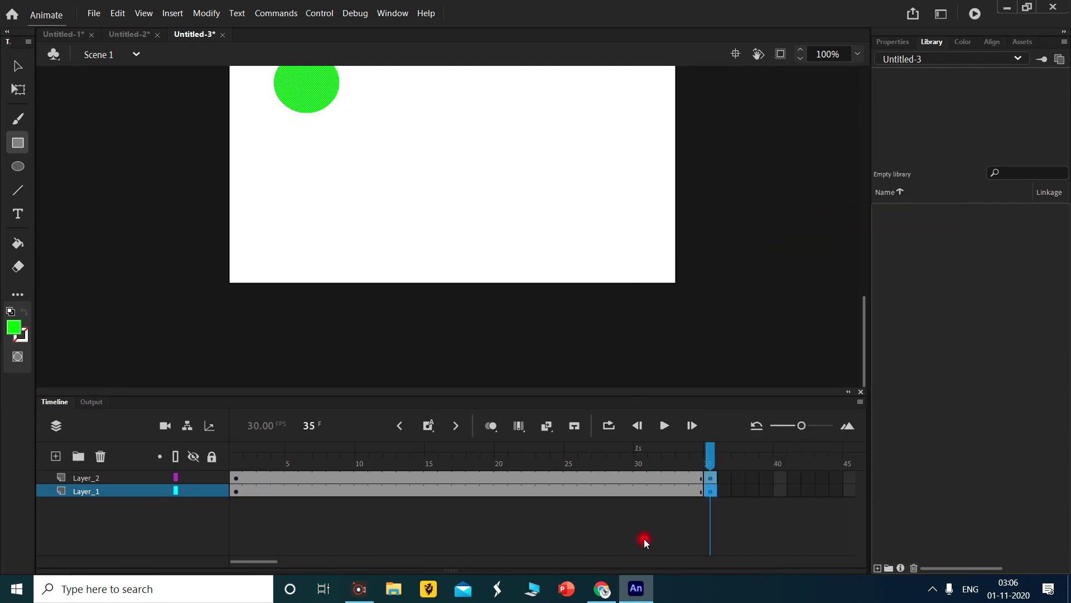
left_click(211, 491)
- Set the fill to red and draw a rectangle near the stage's lower-right corner on Layer_2 at frame 35, keeping the oval green
left_click(103, 478)
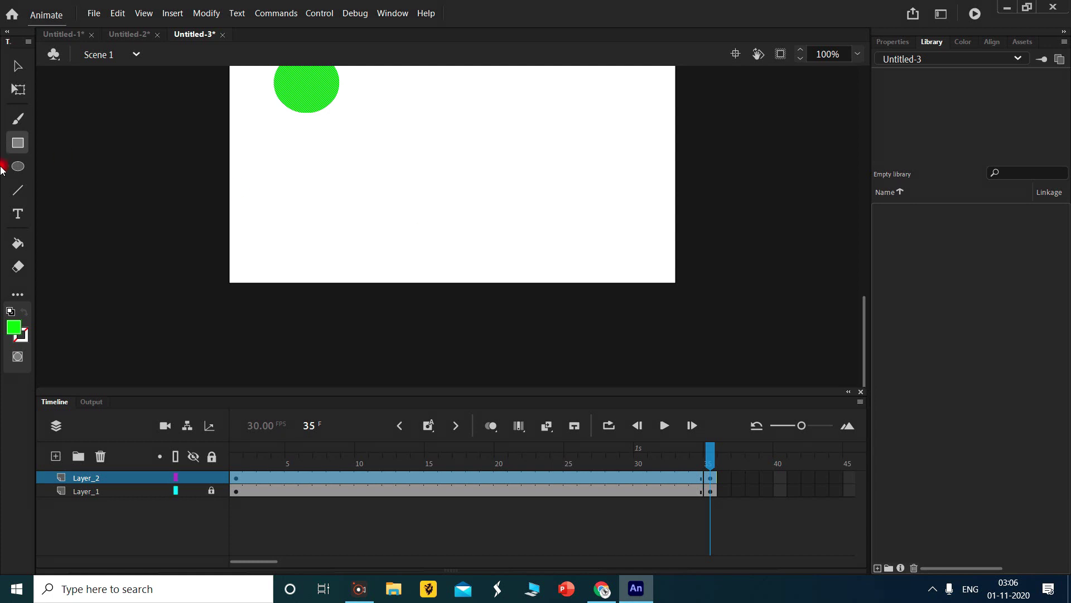
left_click(15, 329)
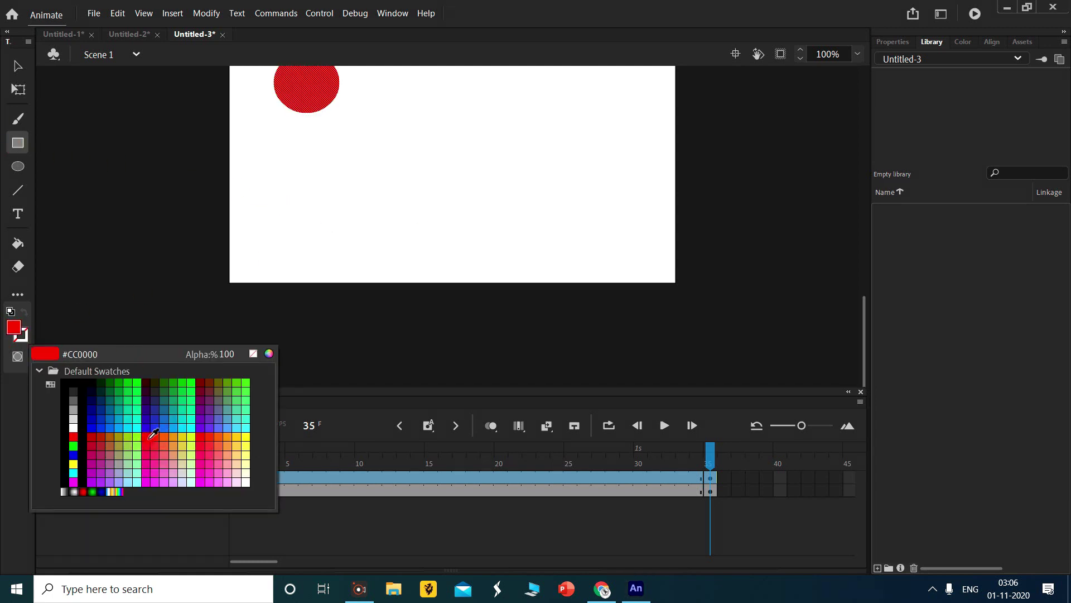
left_click(148, 442)
key("ctrl+z")
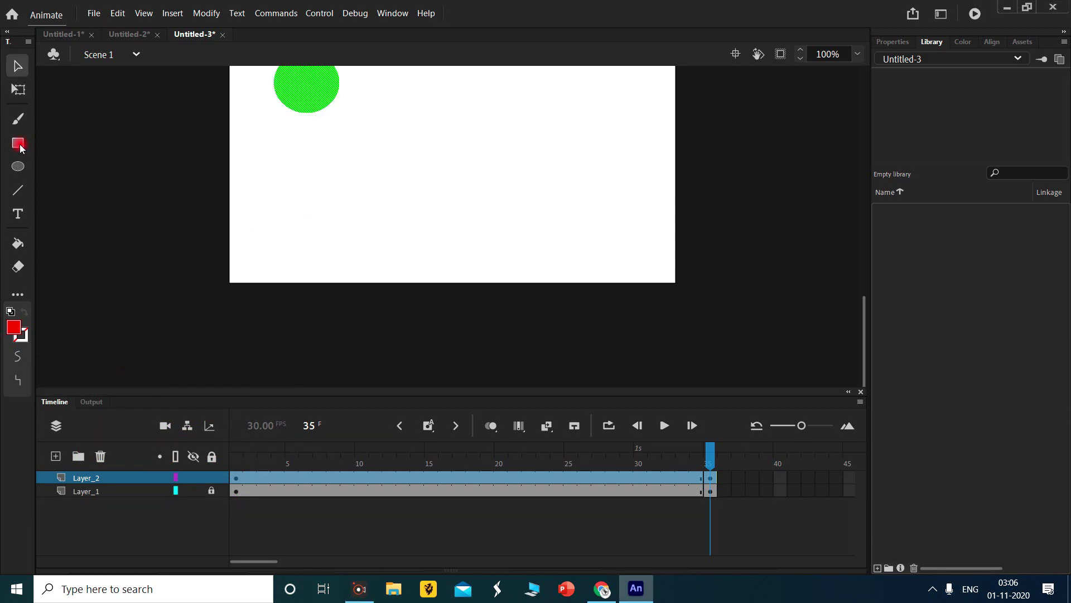
left_click_drag(585, 193, 670, 258)
left_click(711, 456)
left_click_drag(694, 446, 725, 449)
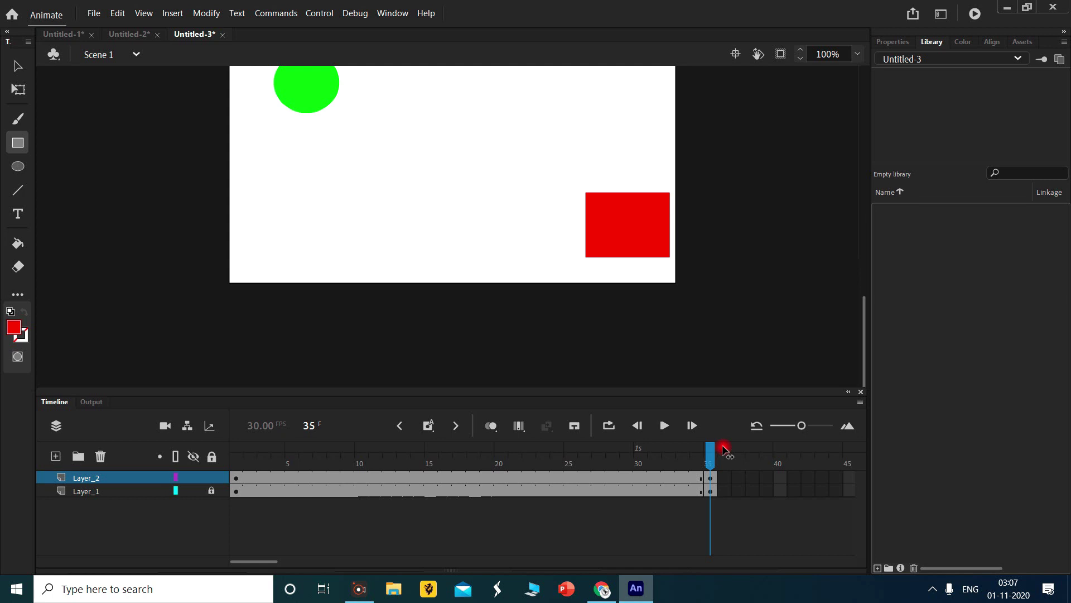
- Return to frame 1 and create a shape tween between the Layer_2 keyframes
left_click(430, 478)
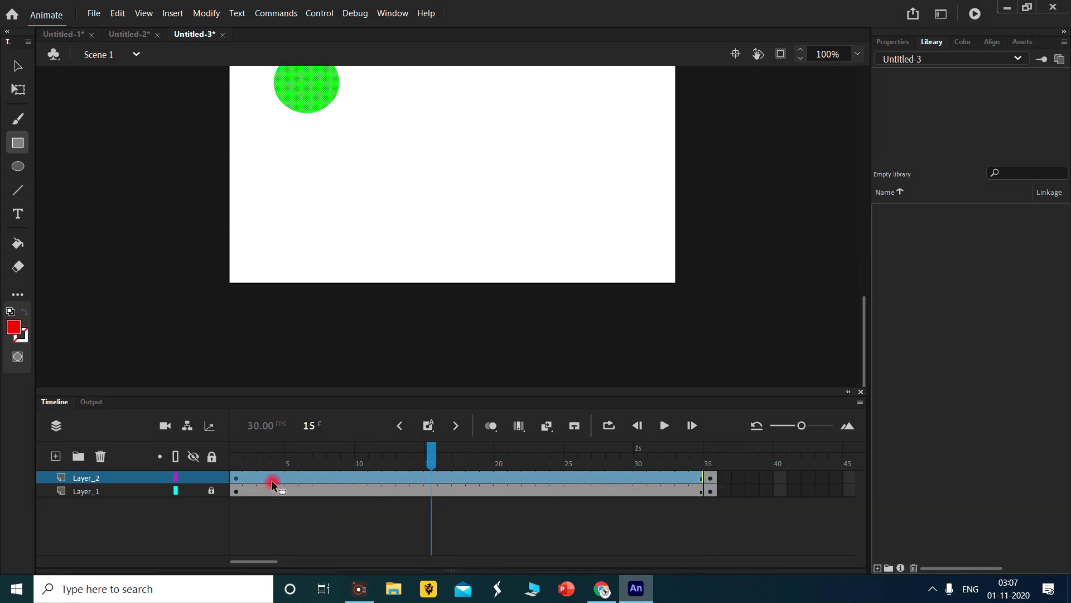
left_click(237, 478)
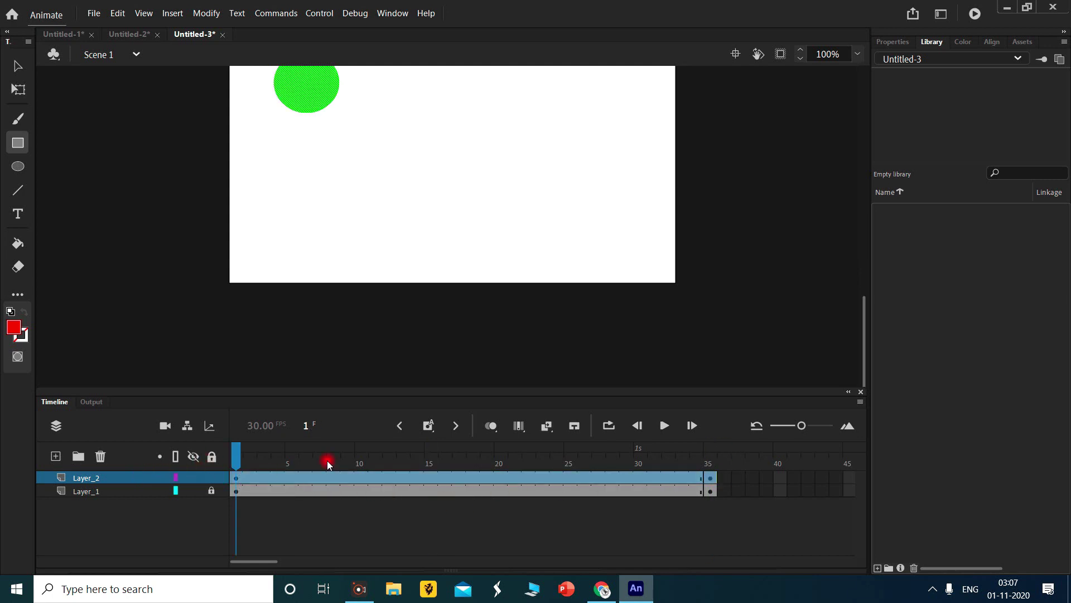
right_click(308, 477)
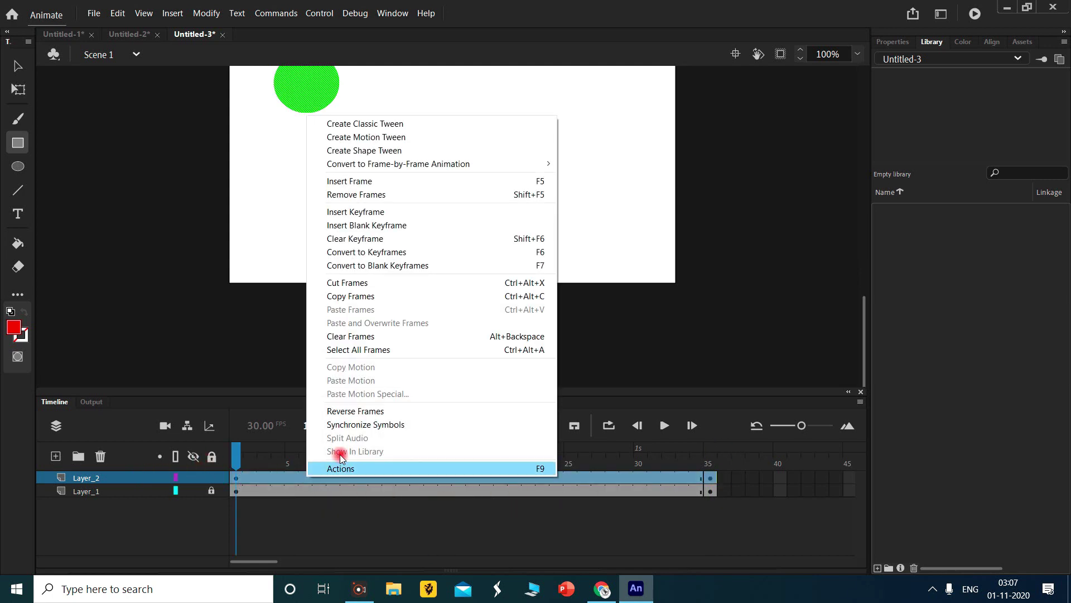
left_click(509, 150)
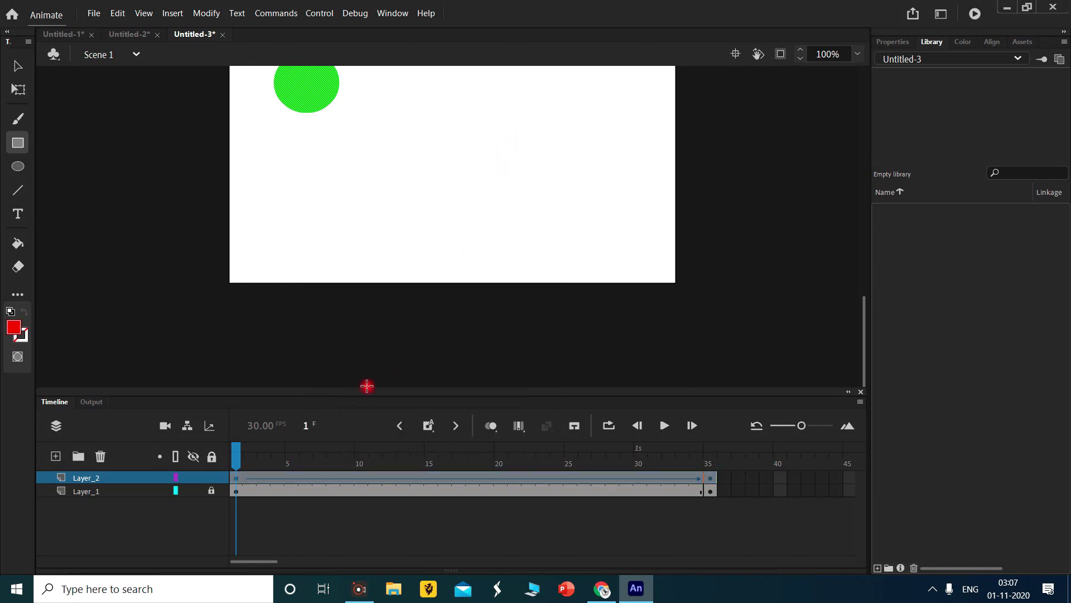
- Hide Layer_1 and preview the shape tween by scrubbing the timeline and running a test movie
left_click_drag(237, 453, 183, 478)
left_click_drag(236, 453, 184, 494)
left_click(193, 490)
key("ctrl+Return")
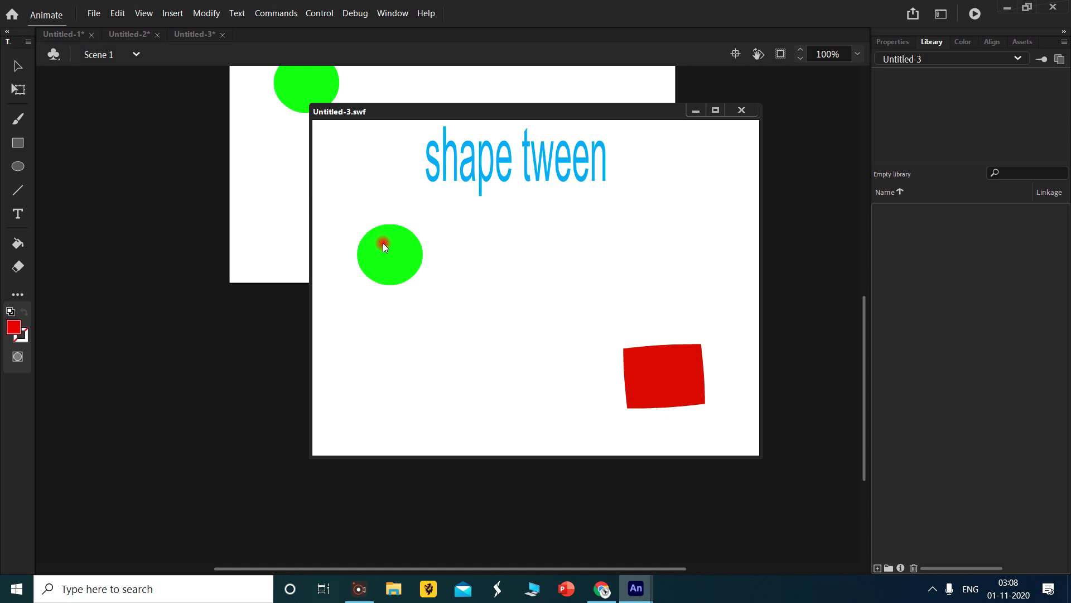
left_click(747, 110)
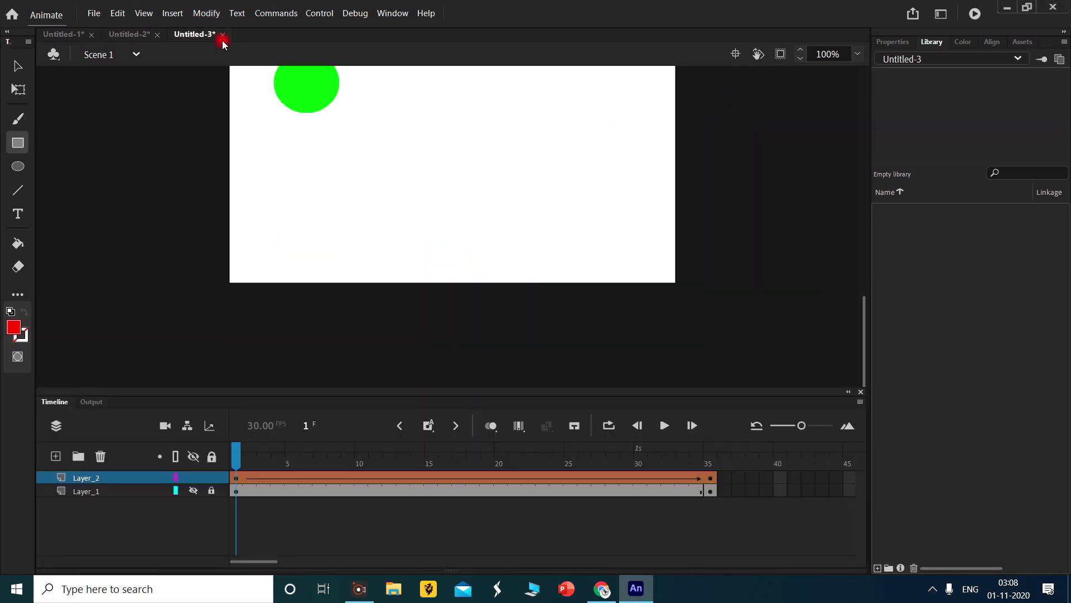
- Create a new Standard 640 x 480 document at 30 fps for ActionScript 3.0
left_click(91, 12)
left_click(567, 153)
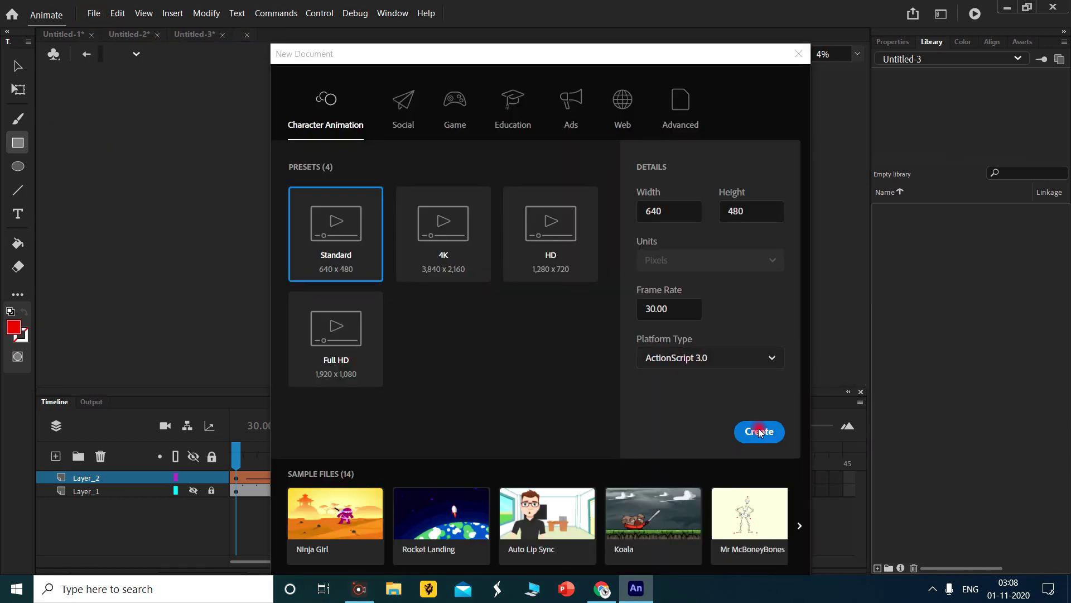
left_click(758, 431)
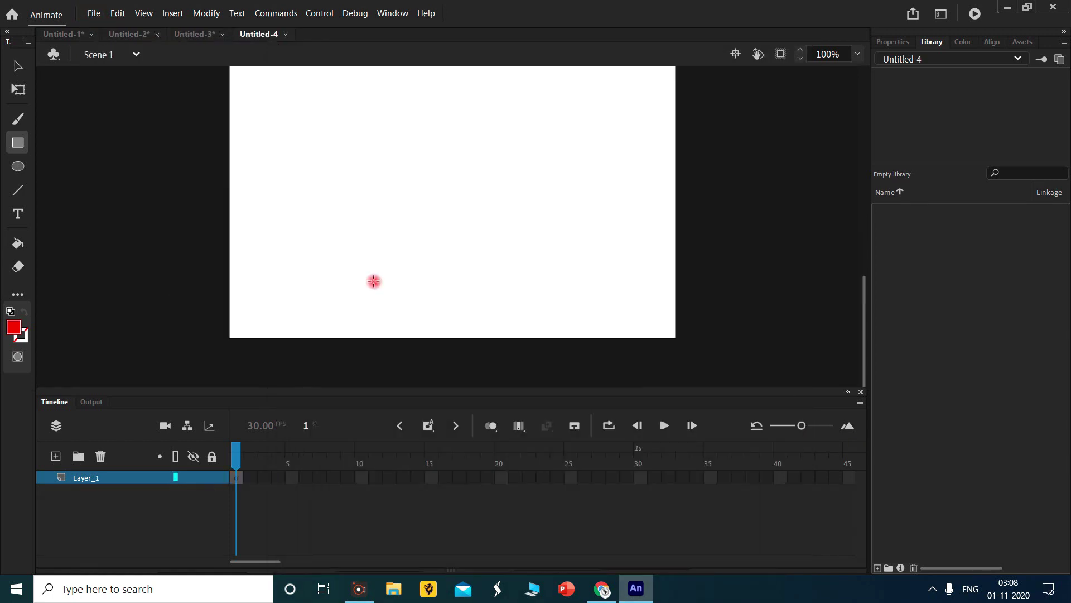
- Paint a solid red blob near the stage's upper-left corner using the round Classic Brush at size 13
left_click(12, 166)
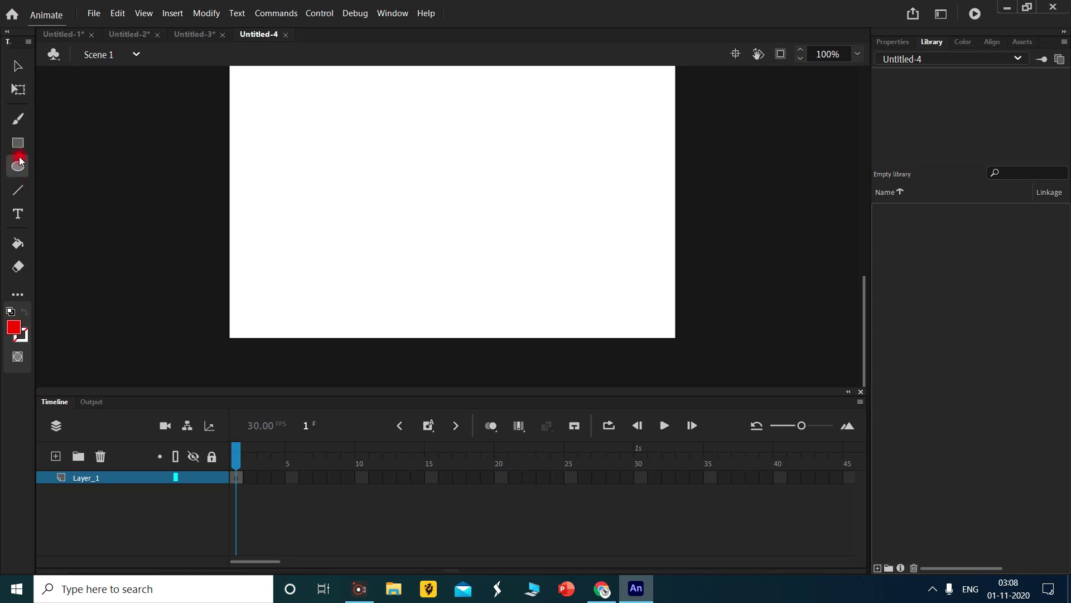
left_click(18, 118)
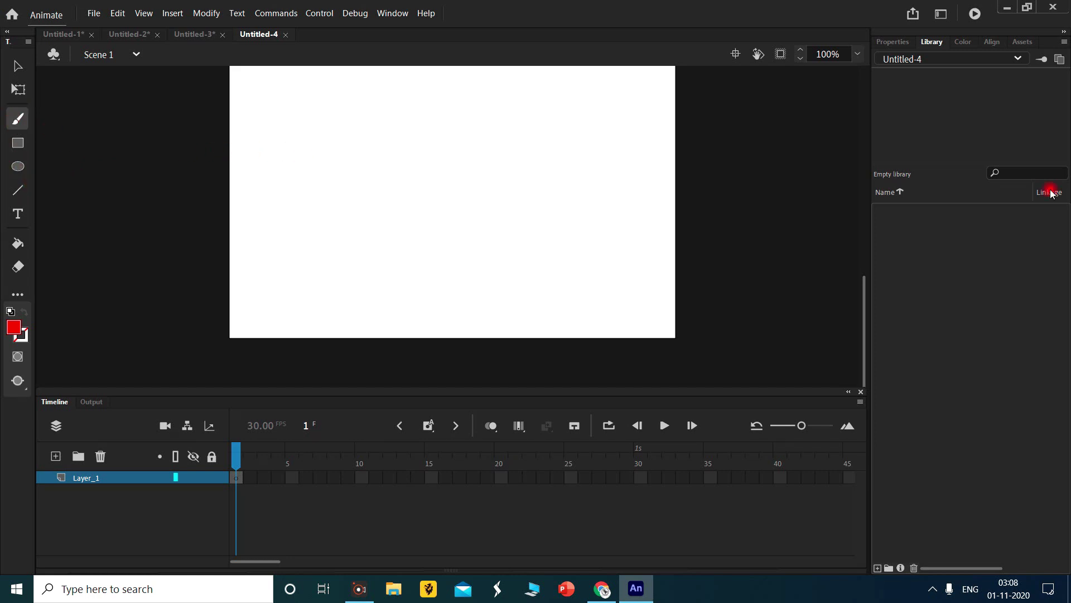
key("ctrl+F3")
left_click(881, 277)
left_click(883, 297)
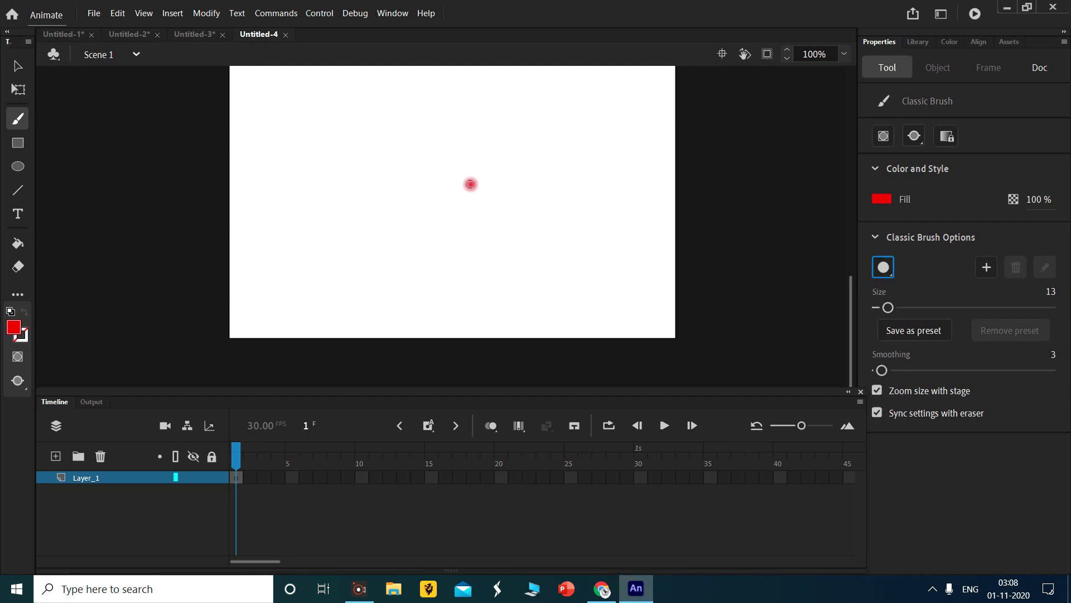
scroll(308, 108, "up", 2)
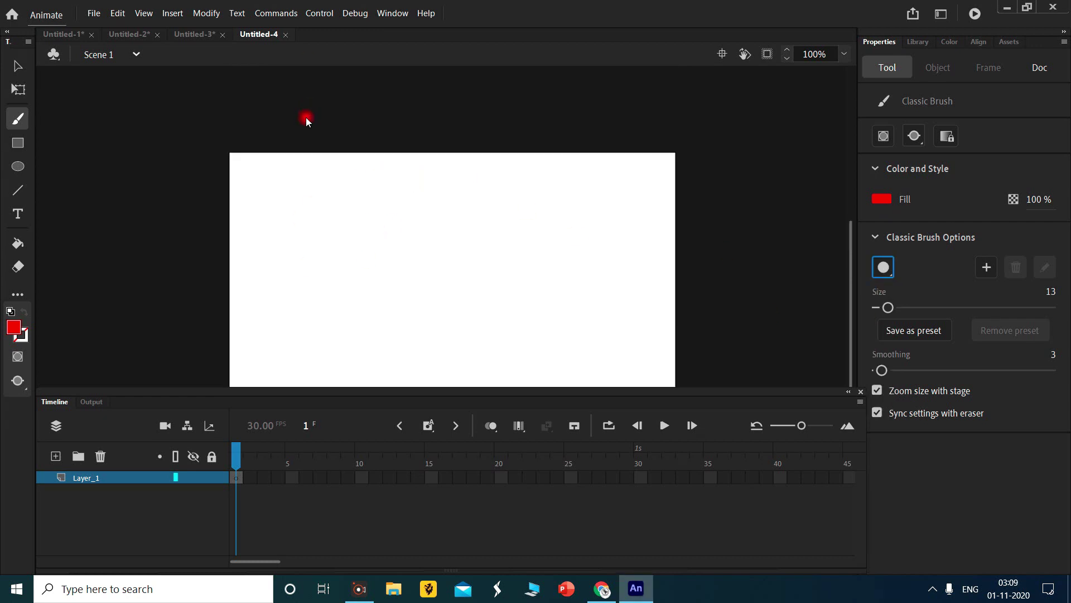
mouse_move(311, 197)
left_mouse_down()
mouse_move(272, 200)
mouse_move(302, 197)
mouse_move(322, 240)
mouse_move(291, 203)
mouse_move(286, 218)
mouse_move(300, 225)
mouse_move(318, 196)
left_mouse_up()
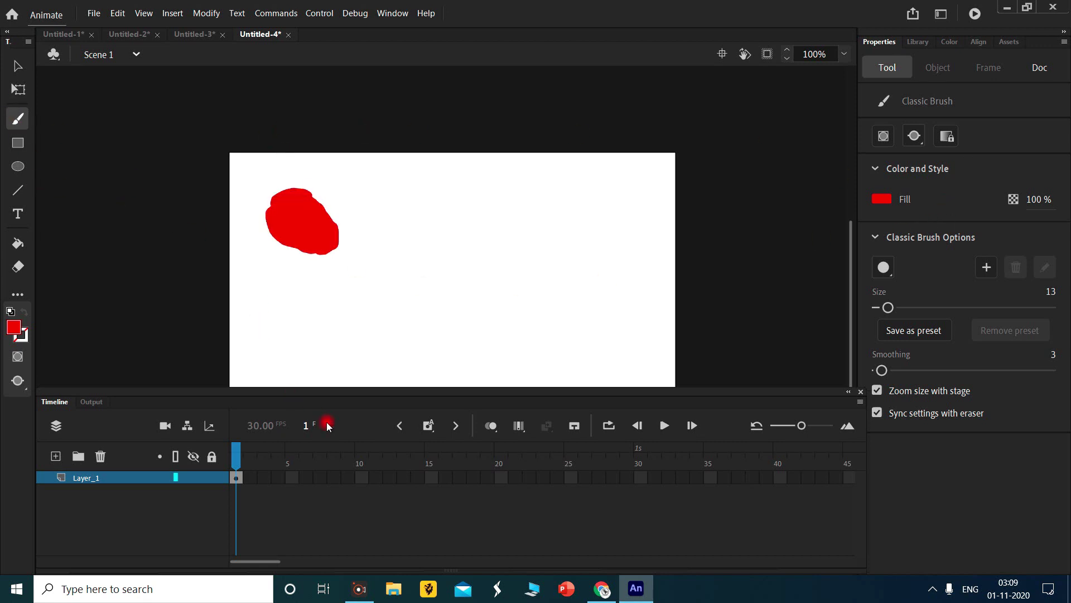
- Insert a keyframe at frame 35 of Layer_1 in the new document
left_click(709, 477)
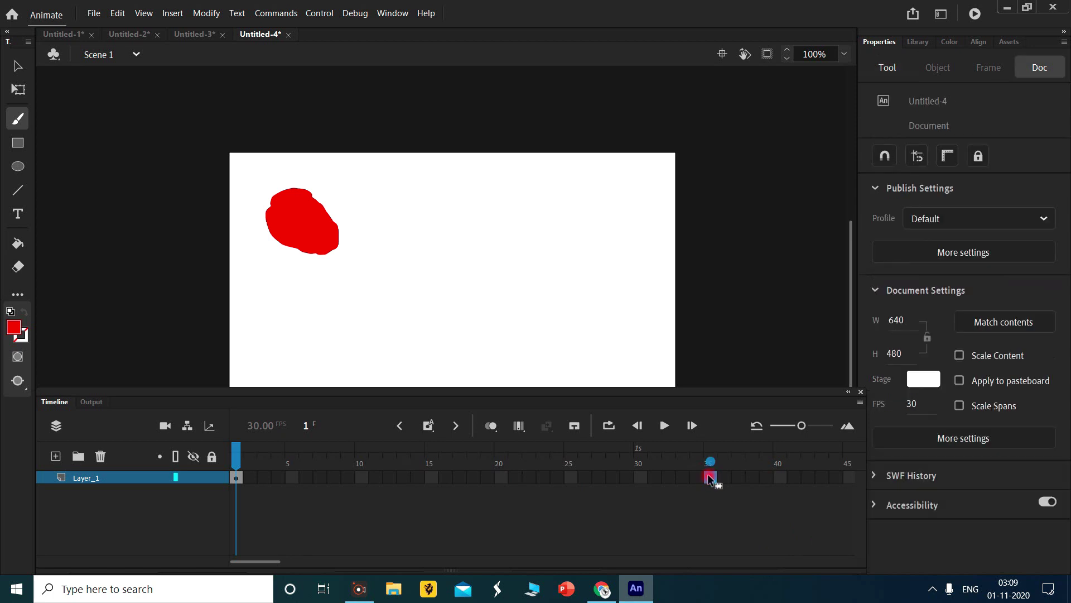
right_click(709, 478)
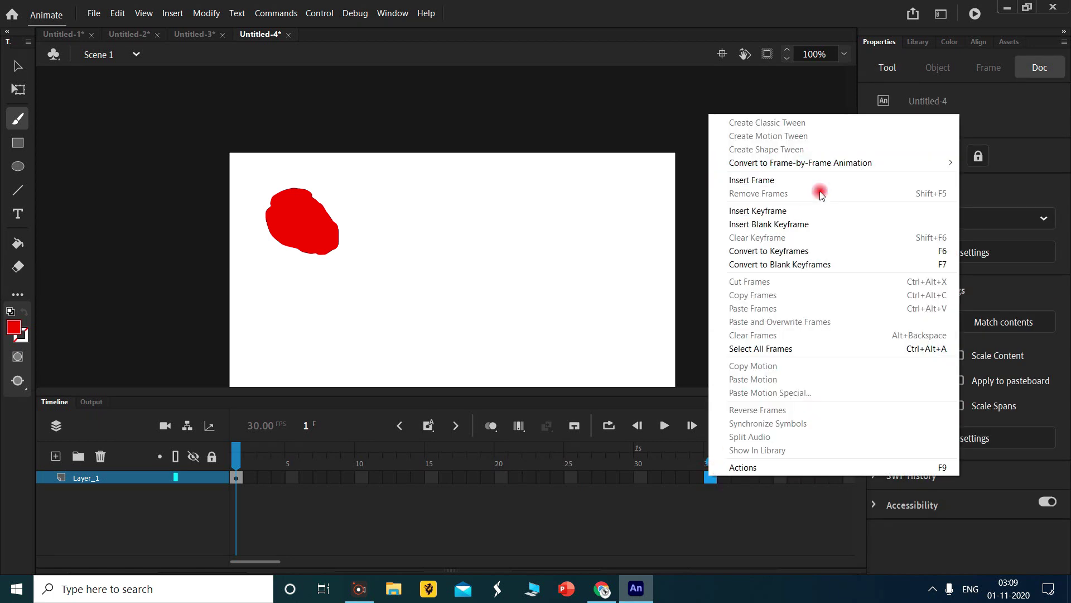
left_click(819, 212)
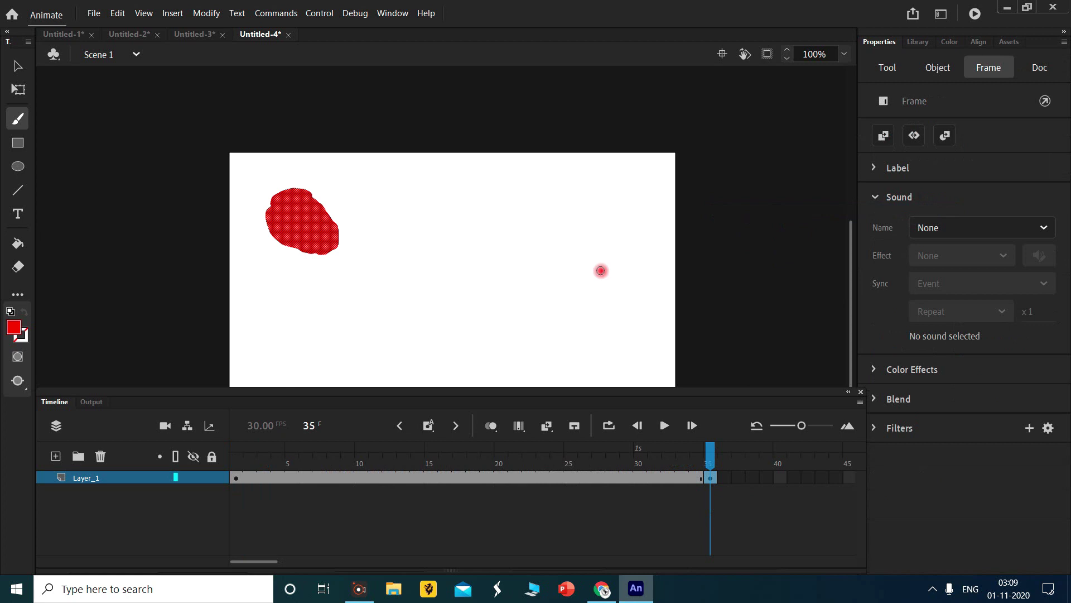
- Move the red blob to the stage's lower-right area at frame 35 and draw a larger red square in its place
scroll(672, 241, "down", 3)
scroll(672, 243, "up", 3)
scroll(671, 242, "down", 3)
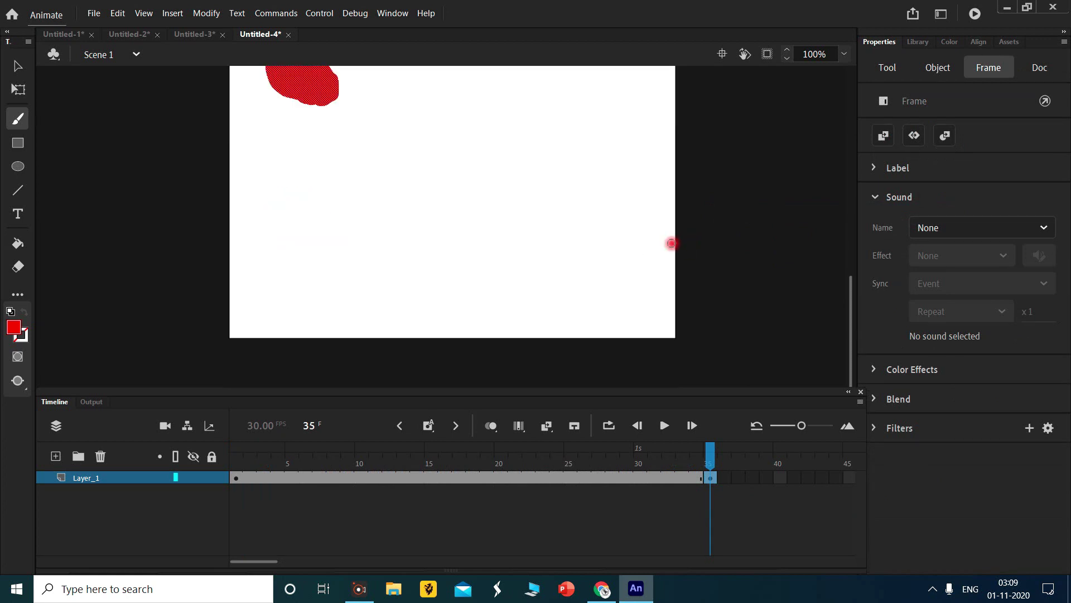
left_click(25, 66)
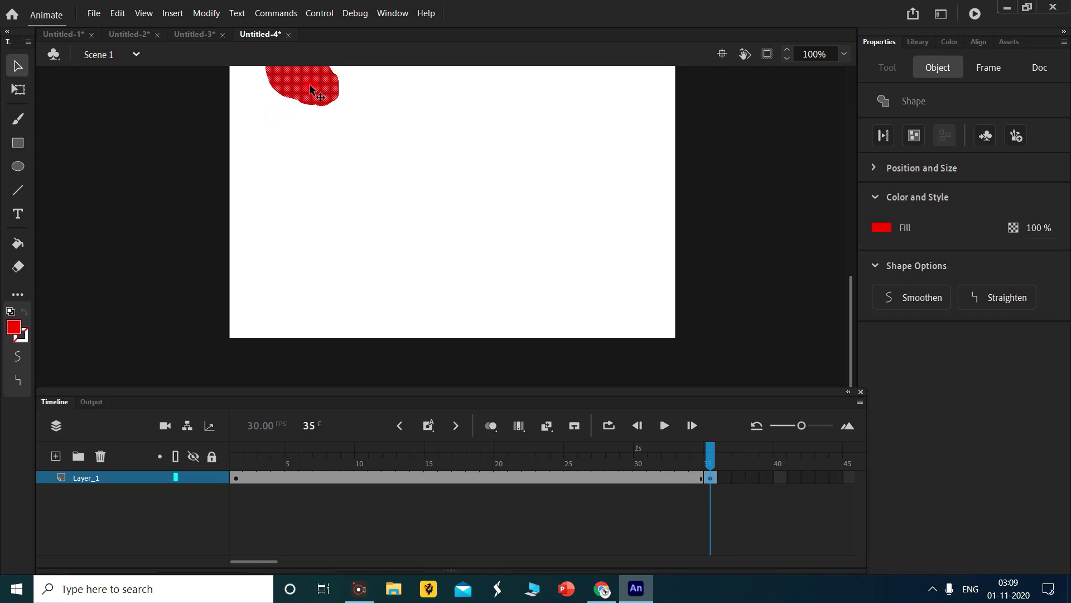
left_click_drag(309, 88, 588, 274)
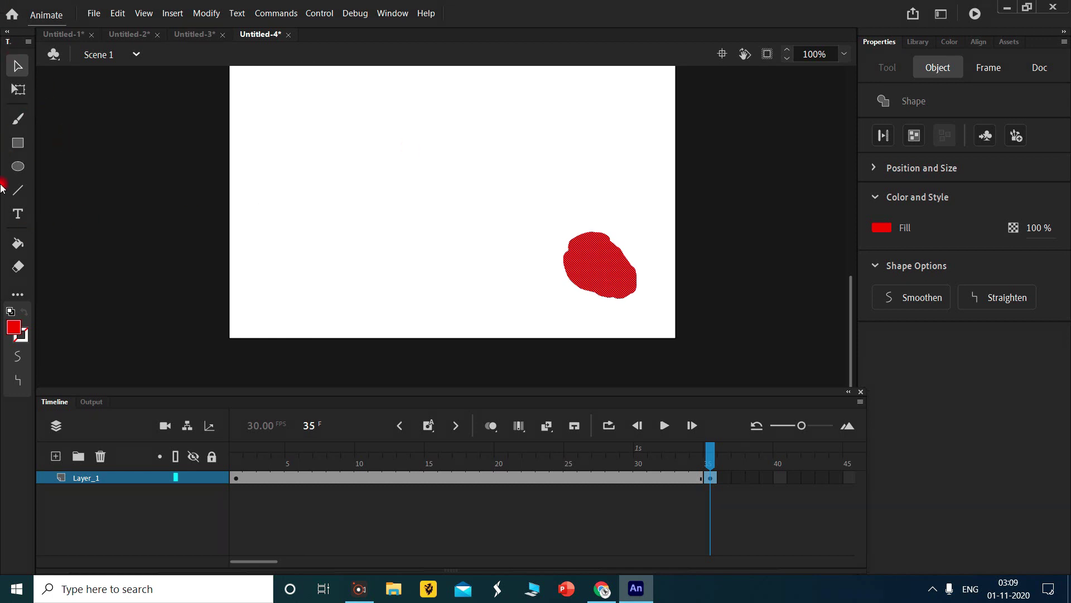
left_click(18, 145)
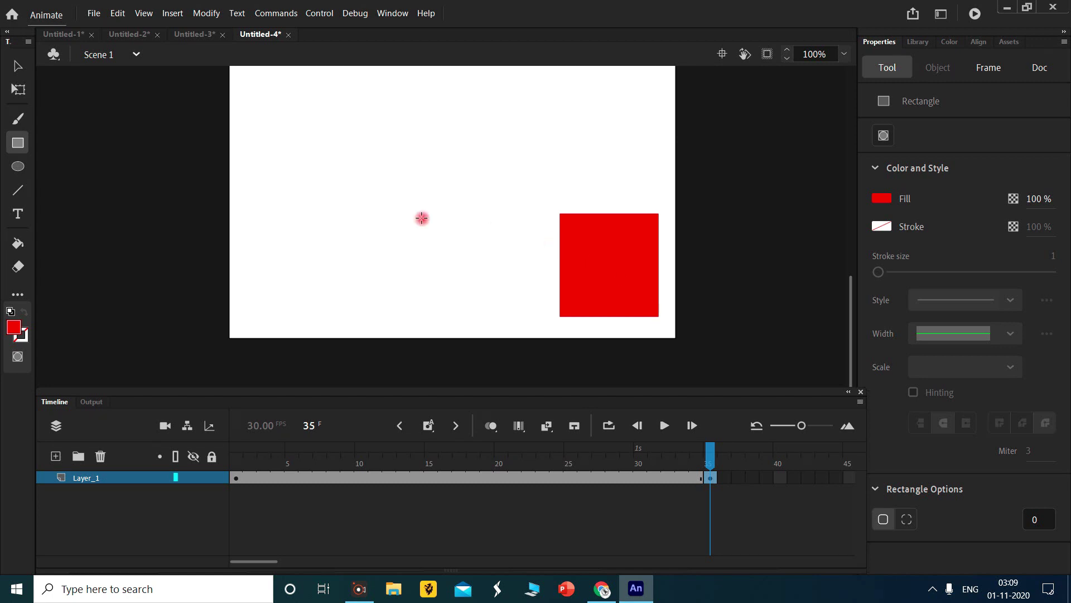
- Return to frame 1 and create a shape tween from the red blob to the square on Layer_1
left_click_drag(702, 453, 502, 405)
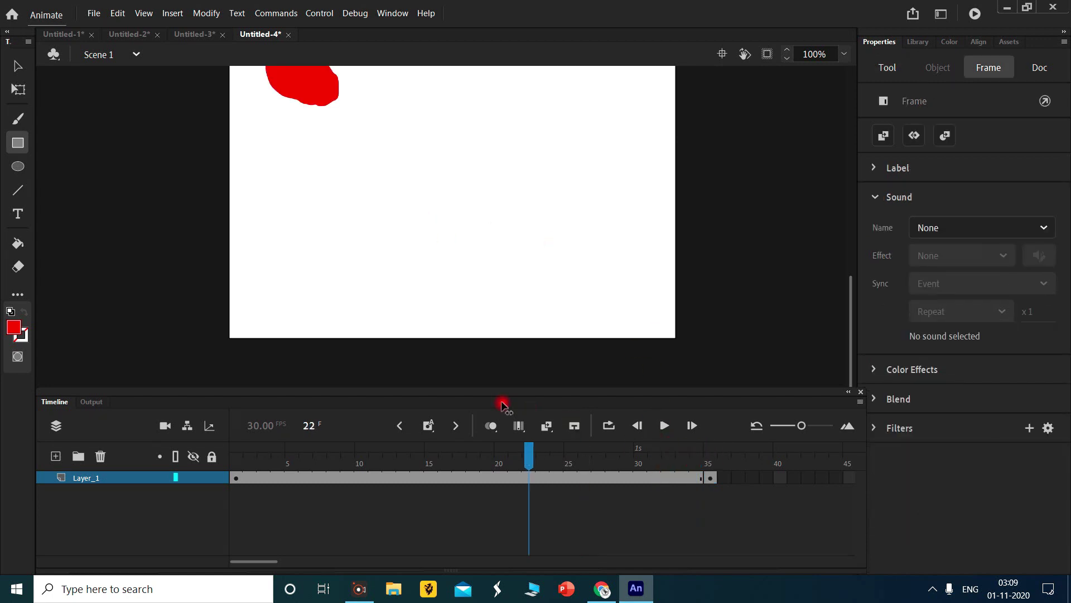
left_click(286, 510)
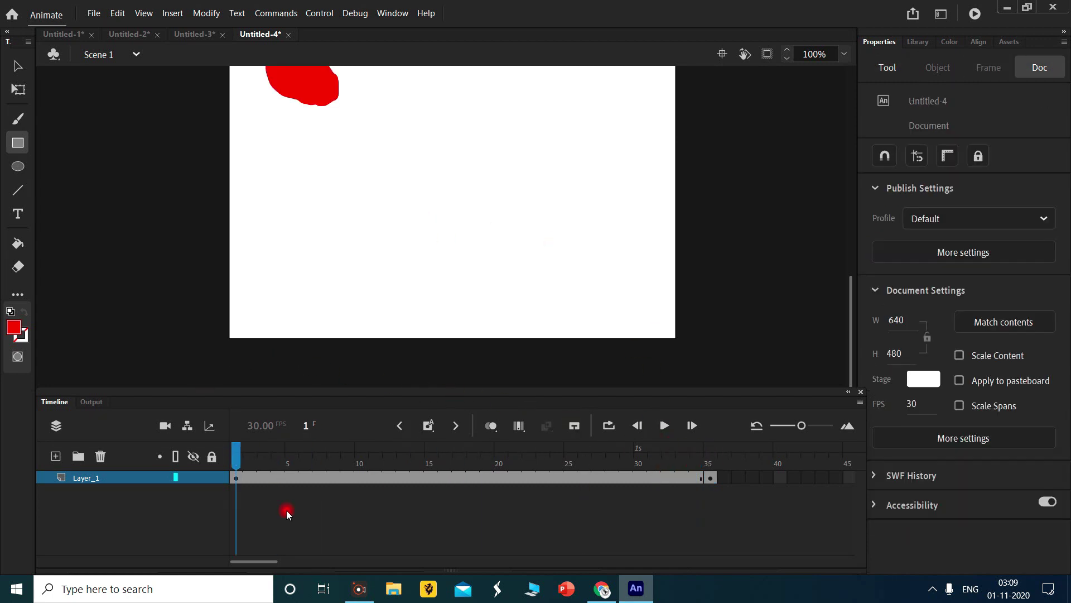
left_click(125, 480)
right_click(344, 479)
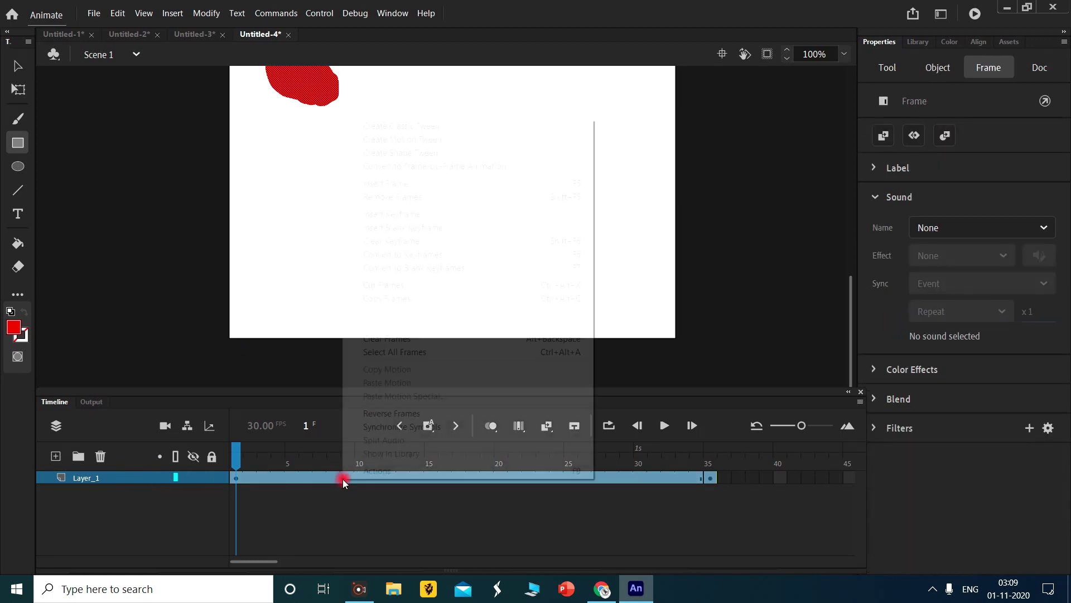
left_click(468, 154)
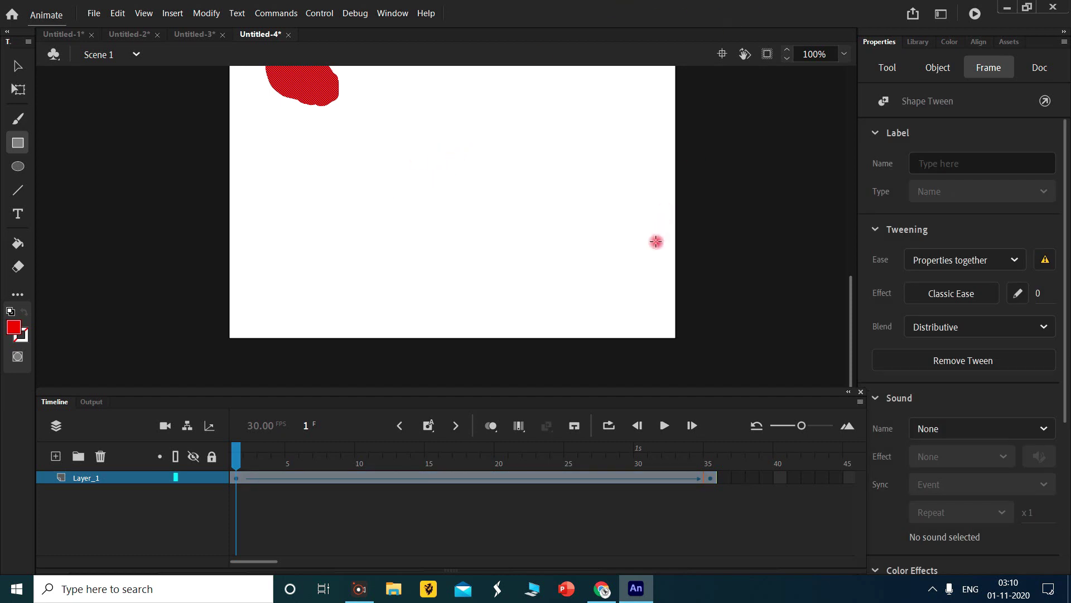
- Run the blob-to-square shape tween as a test movie, and close the preview
left_click(752, 238)
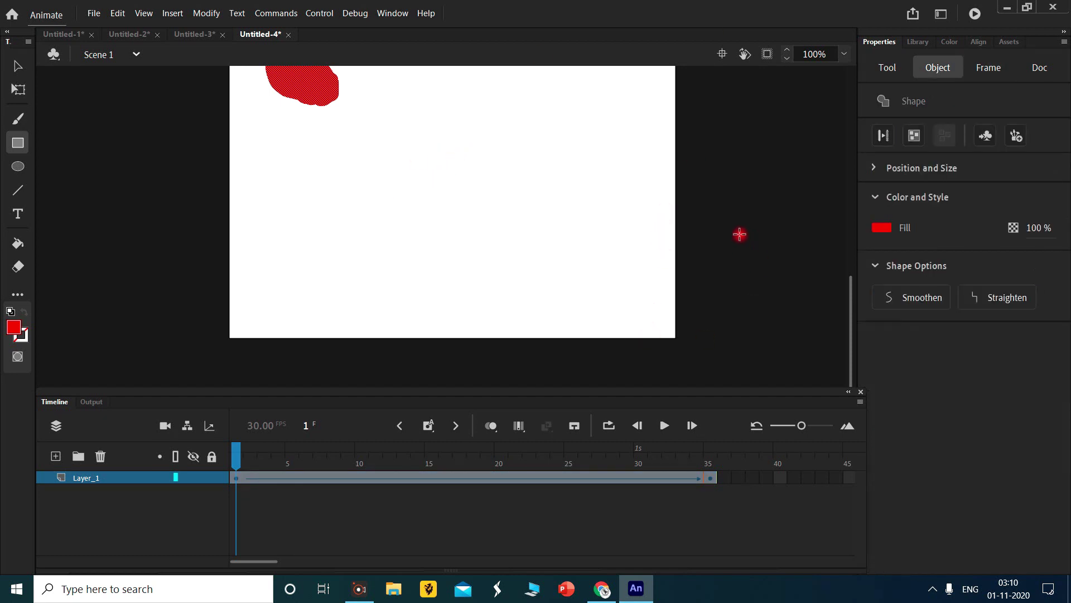
key("ctrl+Return")
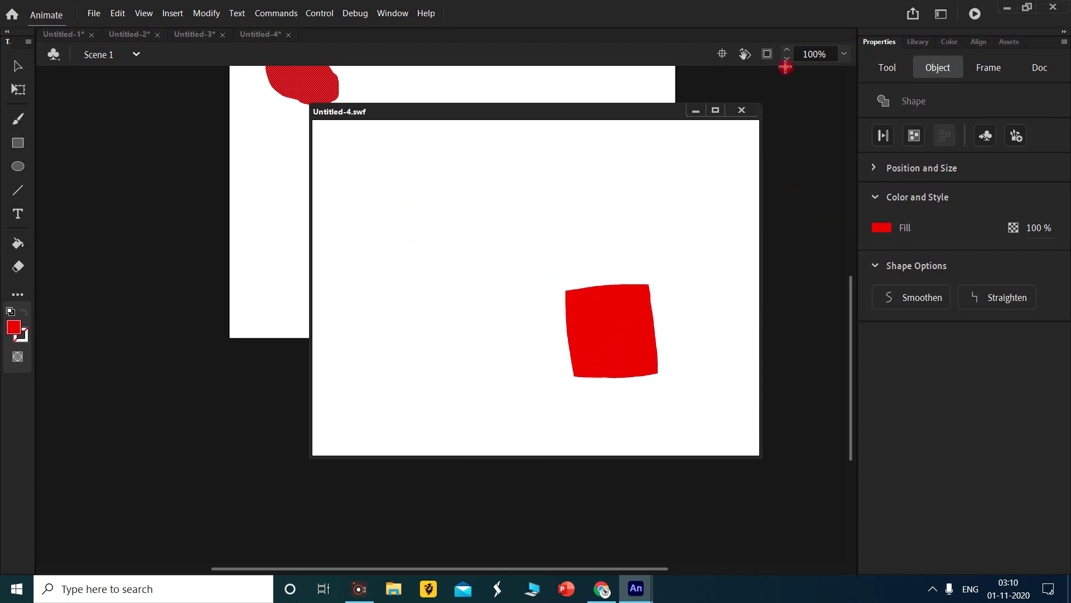
left_click(751, 111)
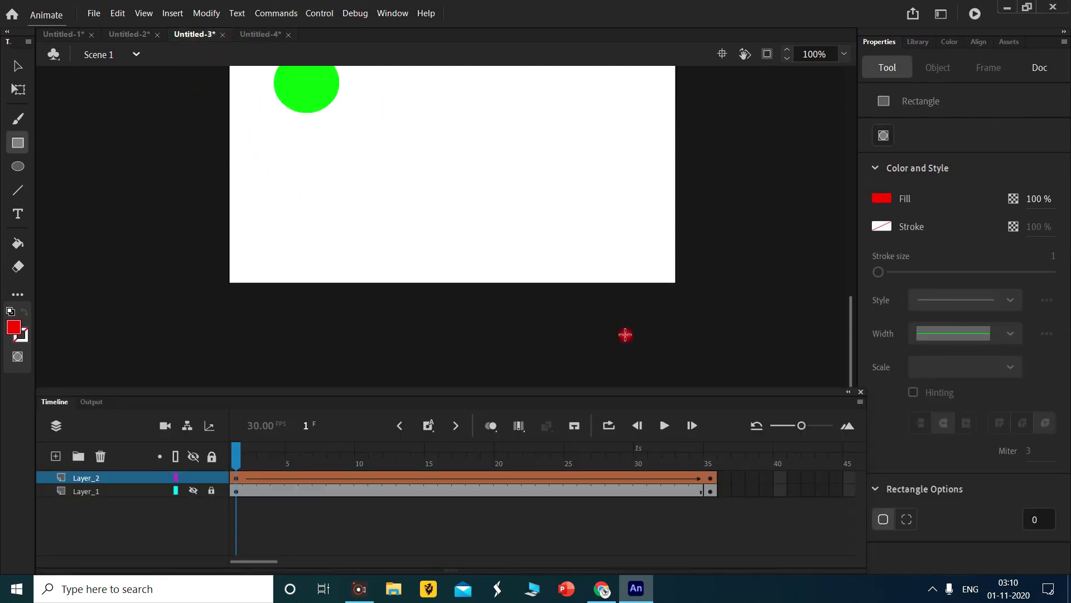
- Move the green oval onto the red rectangle at frame 35 of Layer_2, and return the playhead to the beginning
left_click_drag(233, 456, 721, 481)
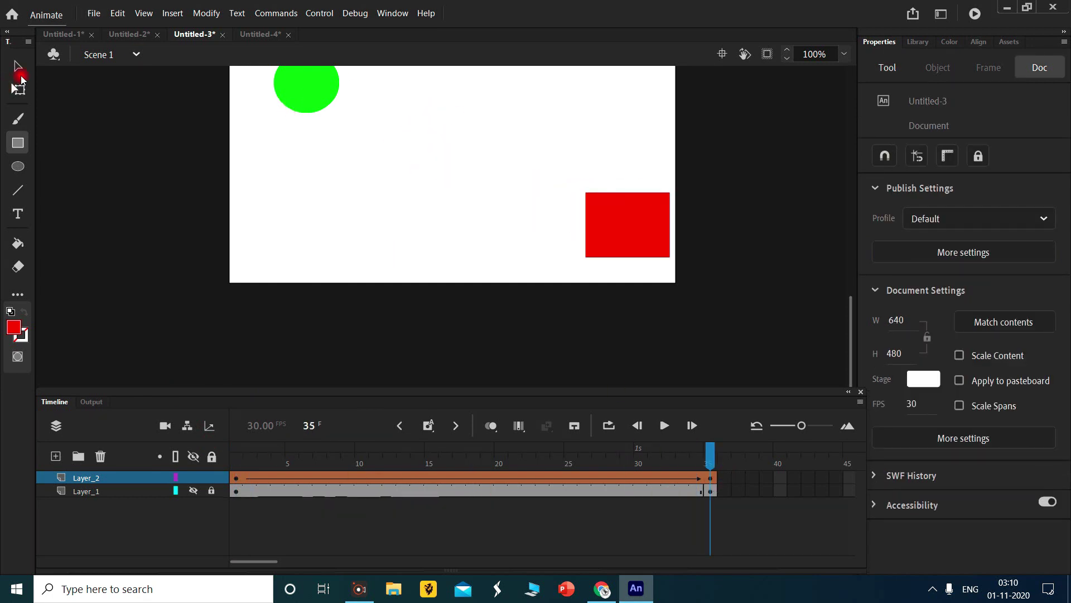
left_click_drag(291, 98, 641, 241)
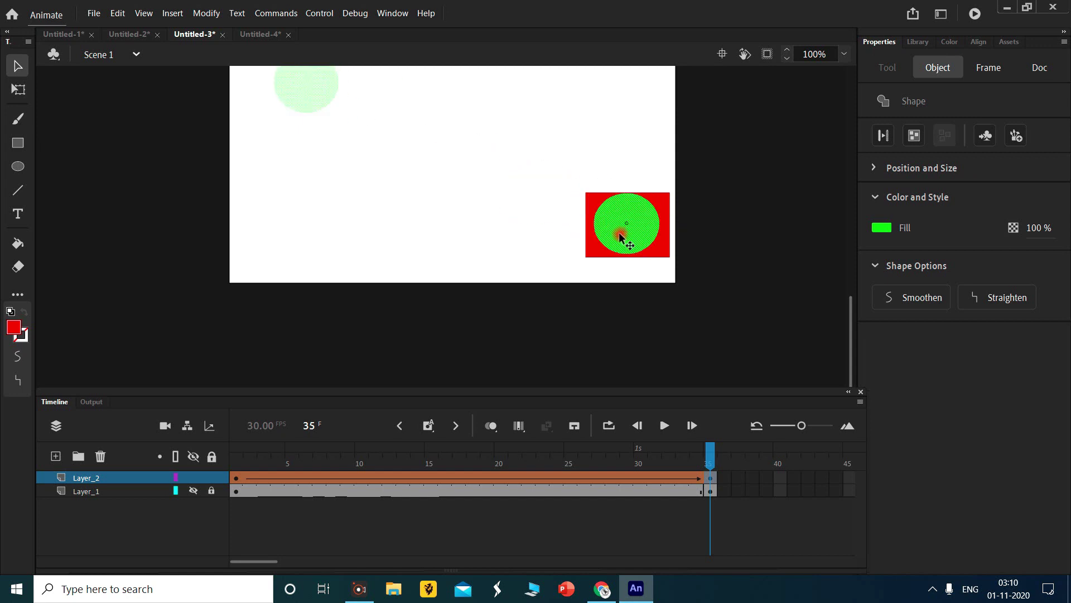
left_click_drag(711, 460, 150, 416)
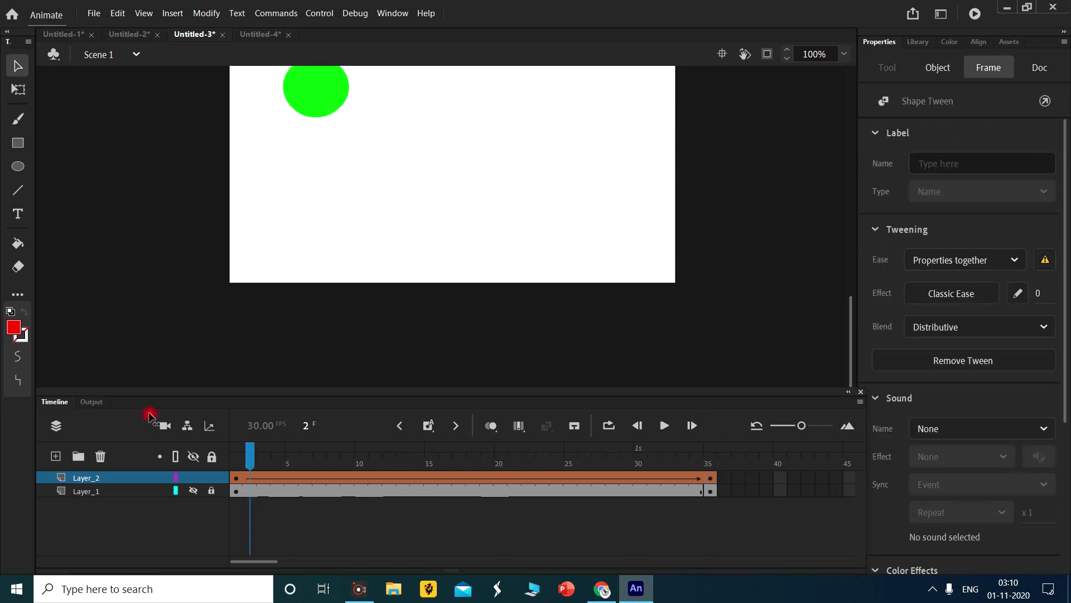
- Run the oval-to-rectangle shape tween as a test movie, and close the preview
left_click(1041, 68)
key("ctrl+Return")
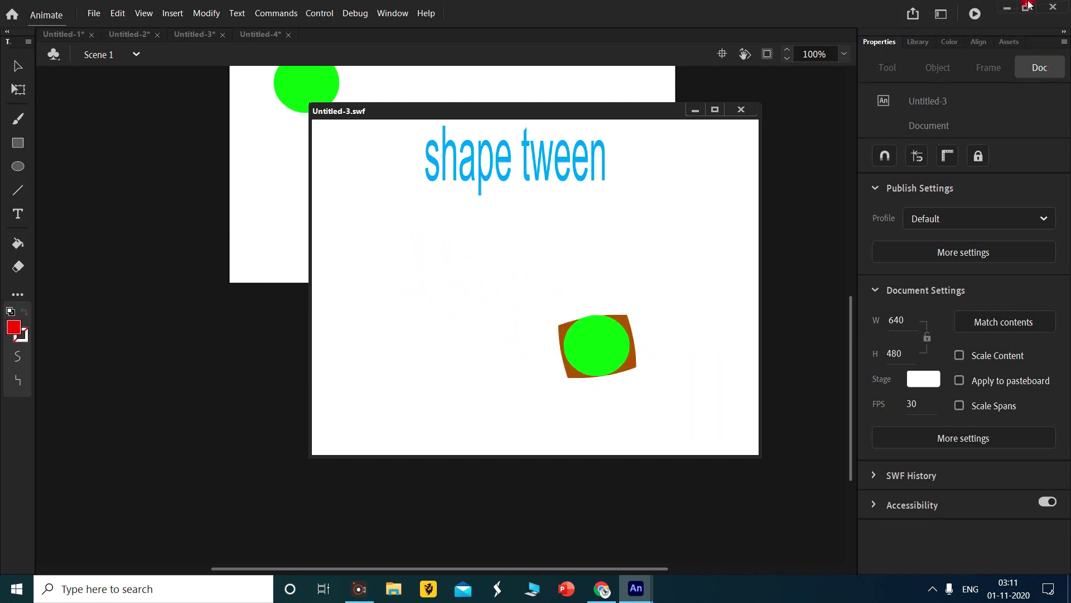
left_click(741, 109)
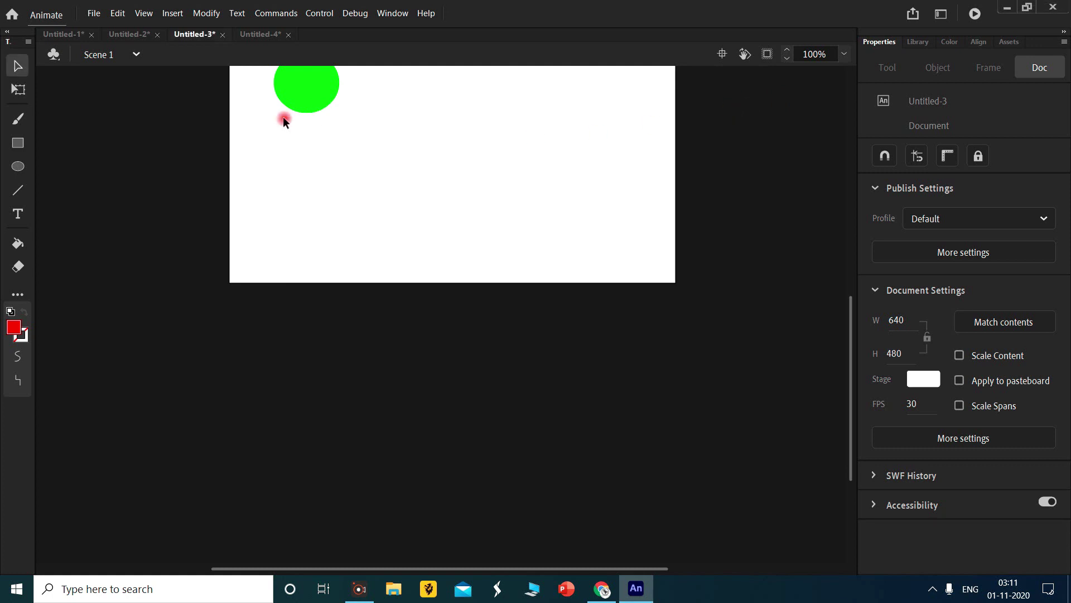
- Change the green oval's fill at frame 35 to the same red as the rectangle behind it
left_click_drag(233, 454, 709, 463)
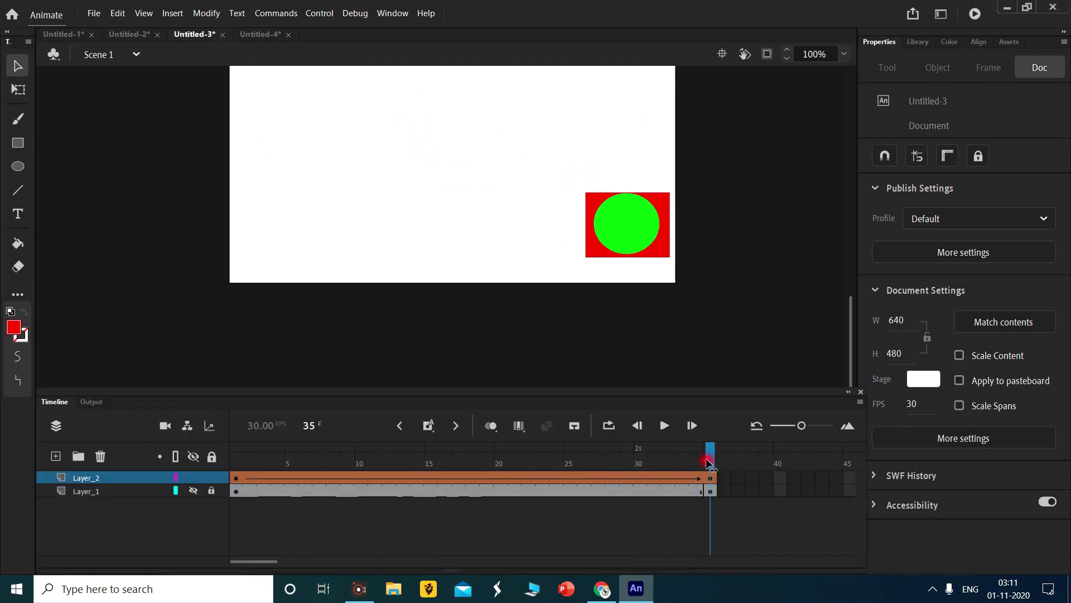
left_click(621, 225)
left_click(14, 328)
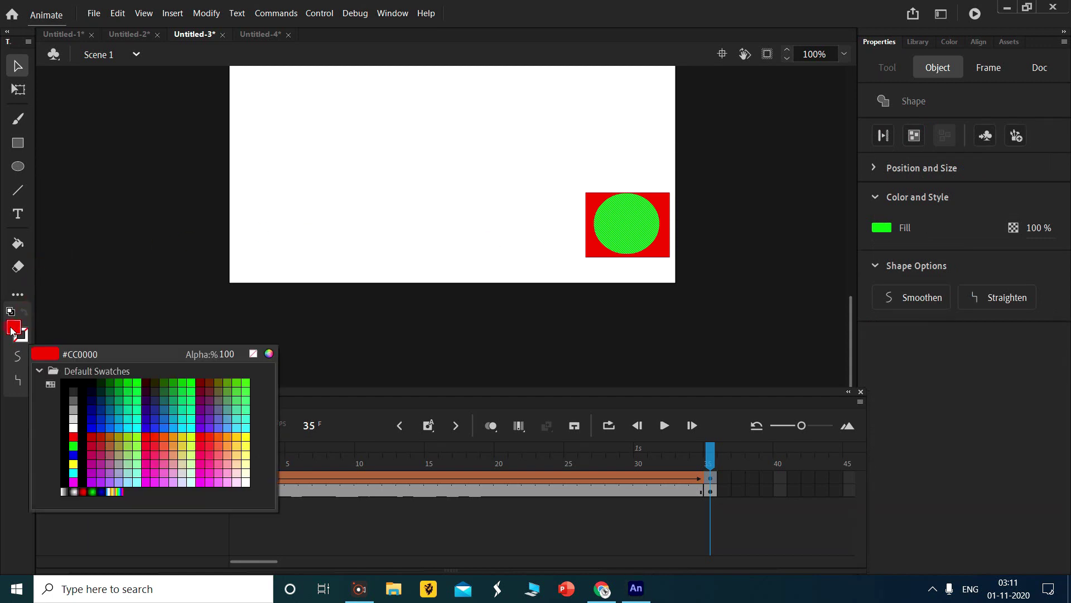
left_click(46, 352)
left_click(387, 175)
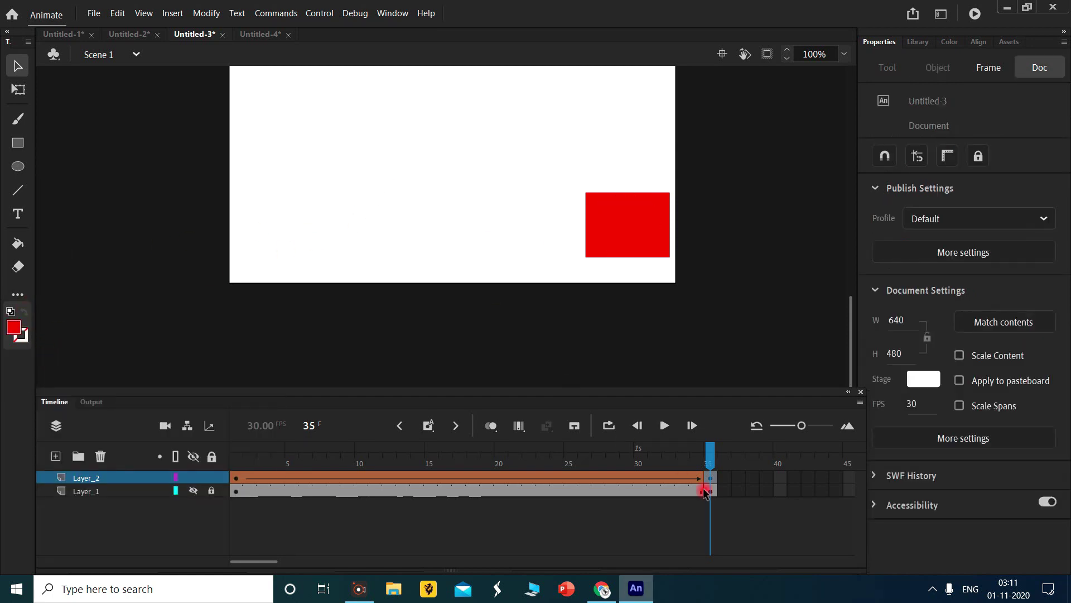
- Run the shape tween with the recoloured oval as a test movie
left_click(713, 461)
key("ctrl+Return")
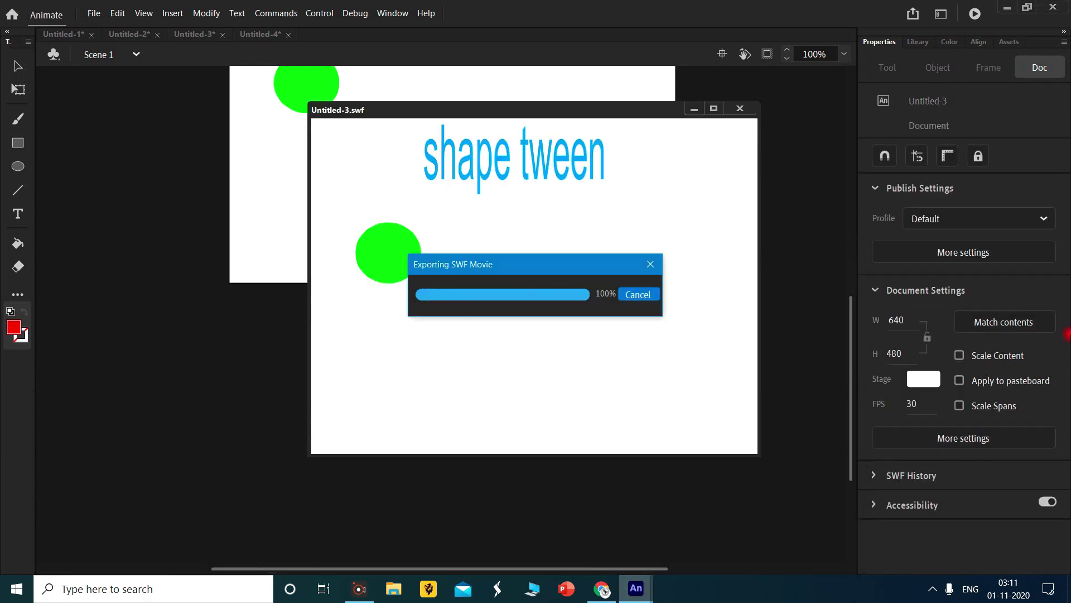